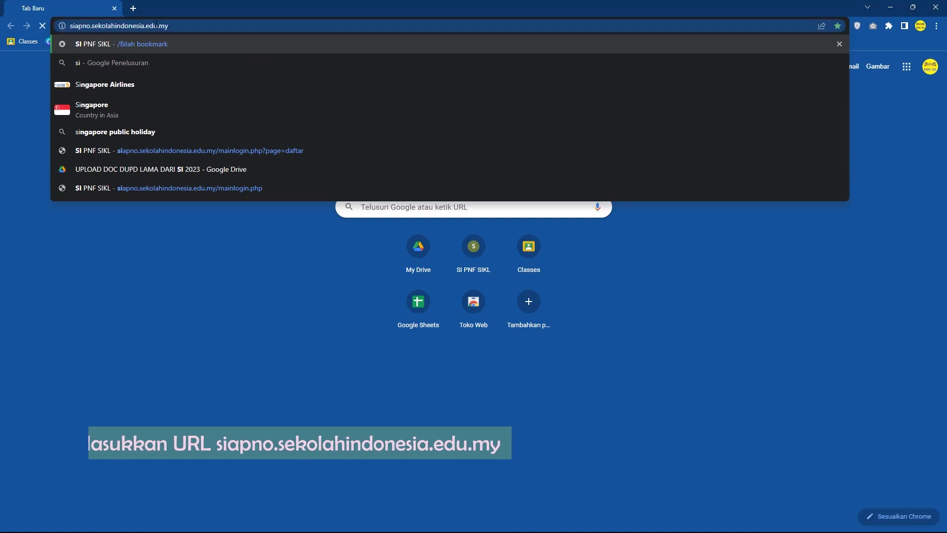
Step: Log in to SIAPNO with the learning centre's saved username and password
key(Return)
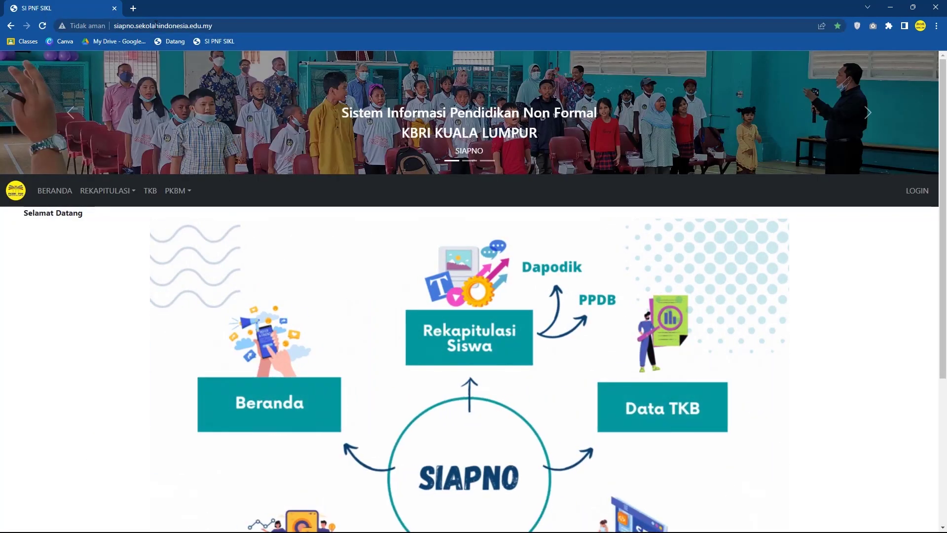
click(919, 194)
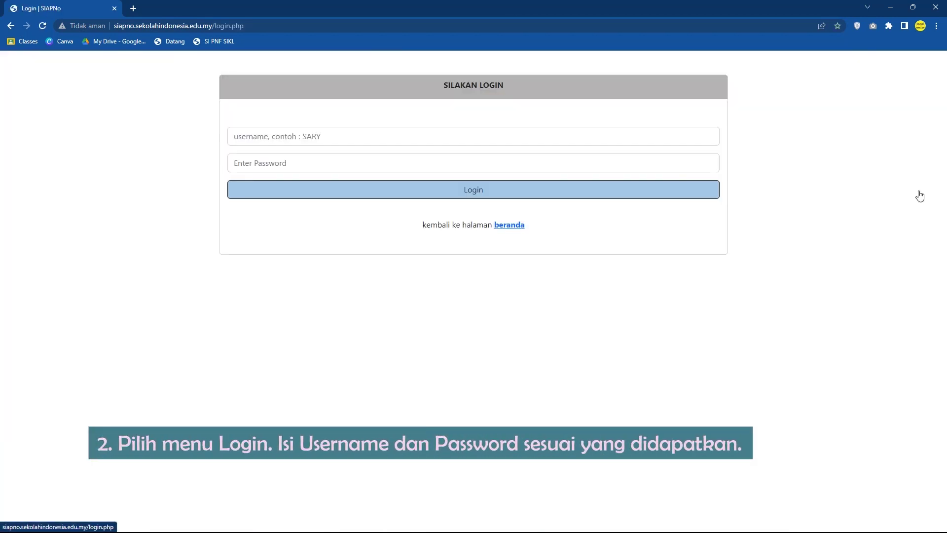
click(384, 135)
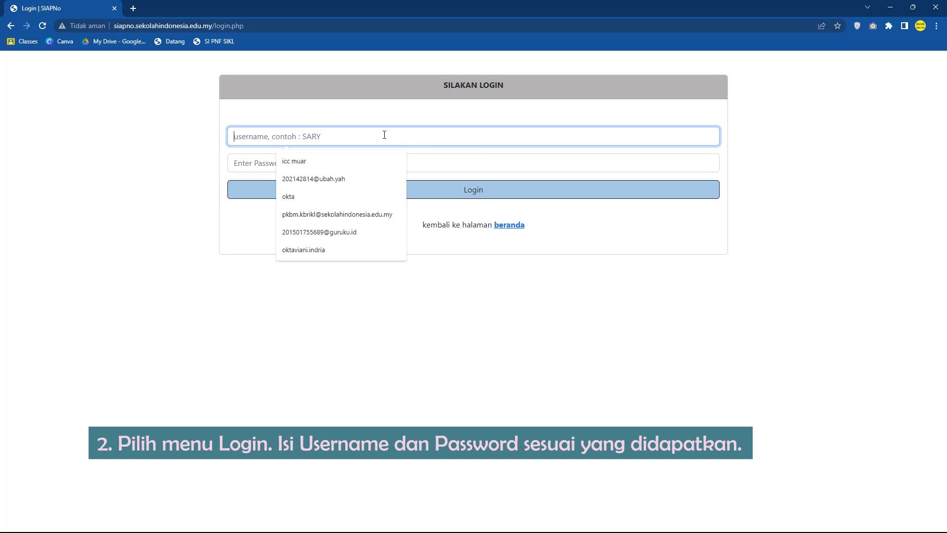
text(icc )
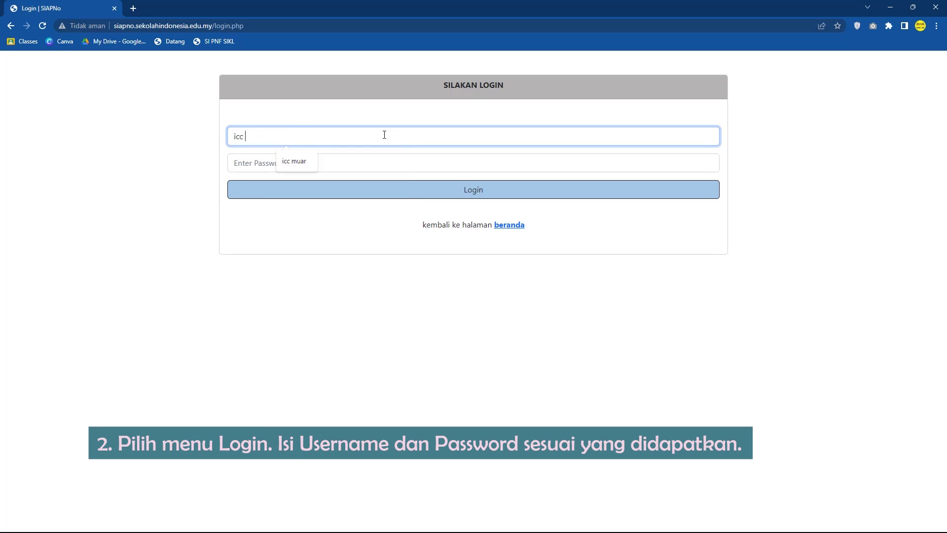
text(muar)
key(Tab)
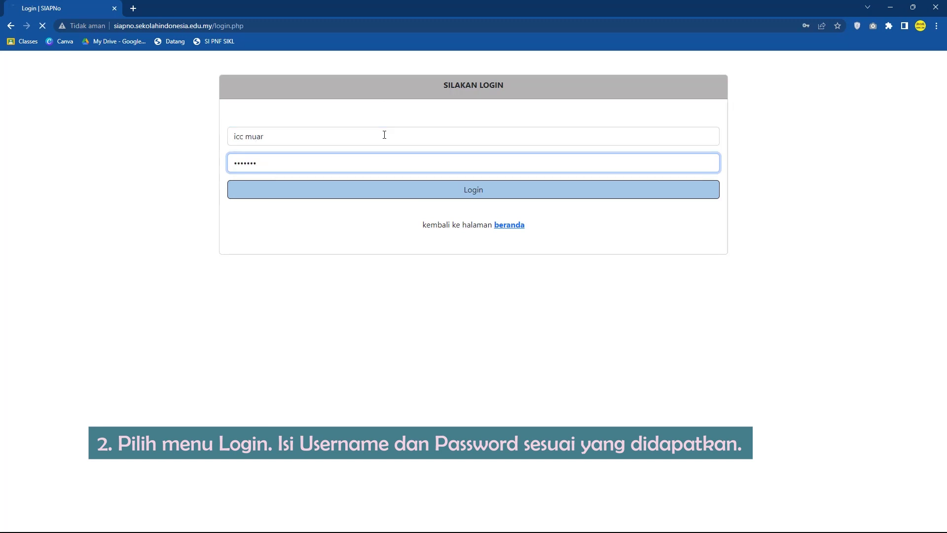
key(Return)
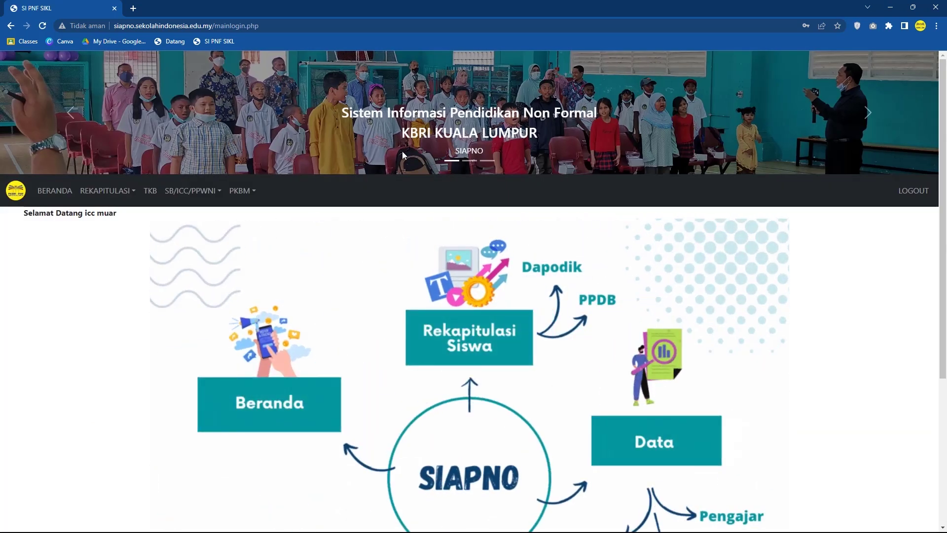
Step: Open the new student registration form as Peserta Didik Baru in Paket B Kelas 7
click(199, 195)
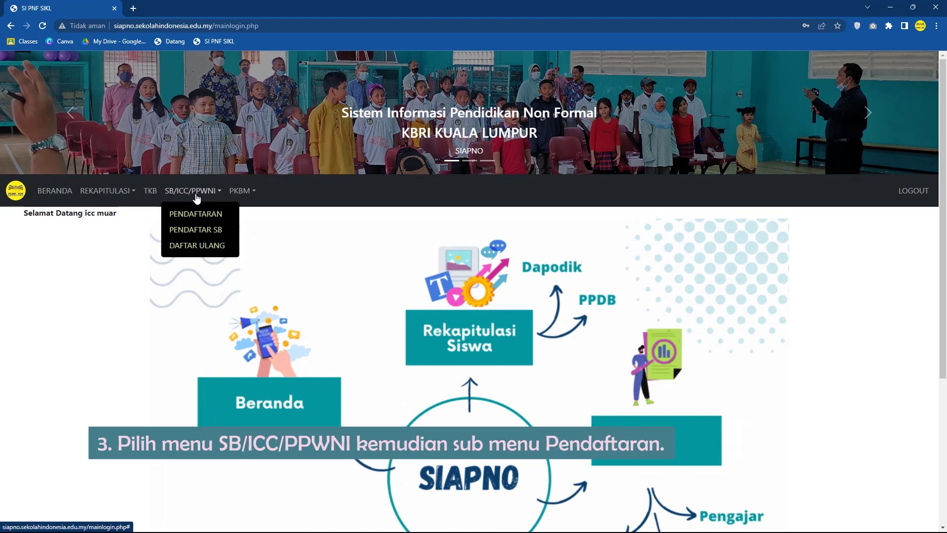
click(199, 215)
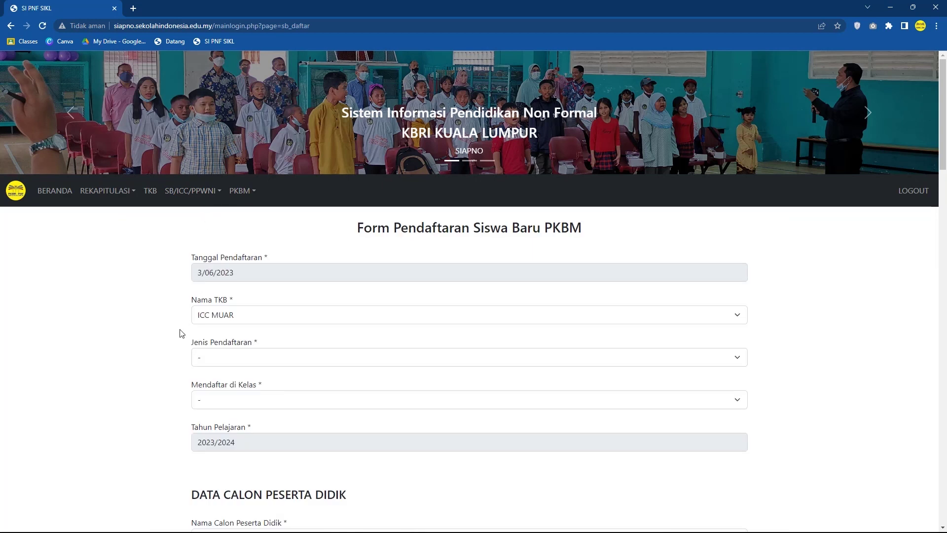
click(240, 357)
click(251, 385)
click(253, 401)
click(282, 333)
scroll(282, 333, down, 5)
scroll(300, 266, down, 2)
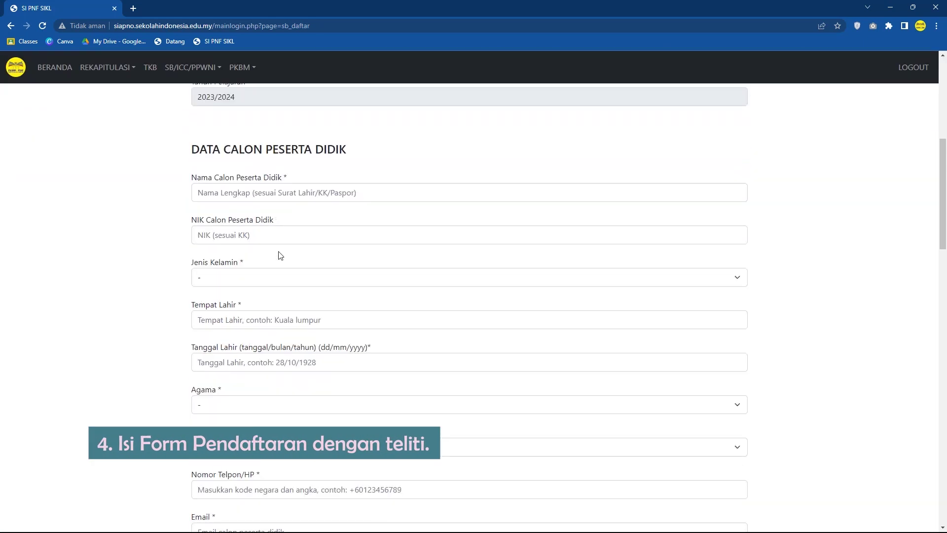
Step: Enter the student's full name and NIK, and set gender to Perempuan
click(300, 193)
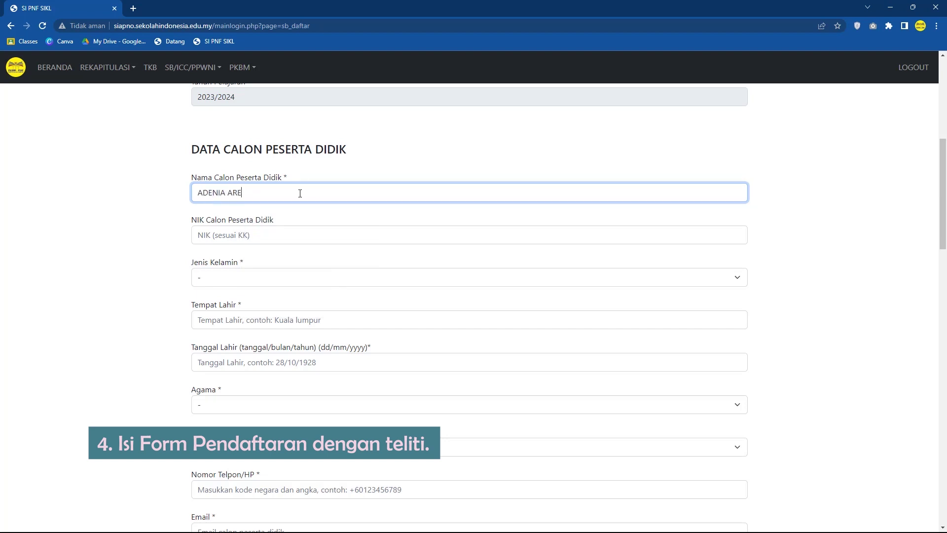
key(Tab)
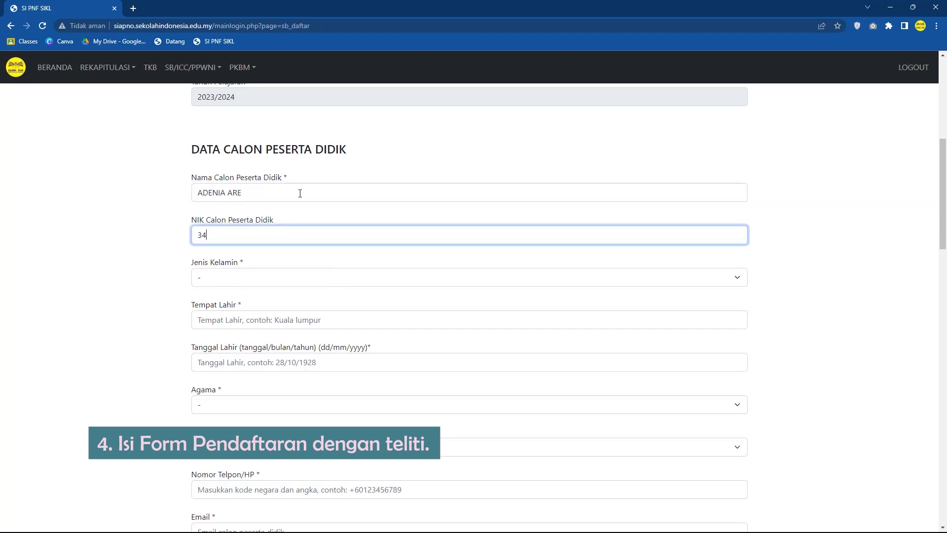
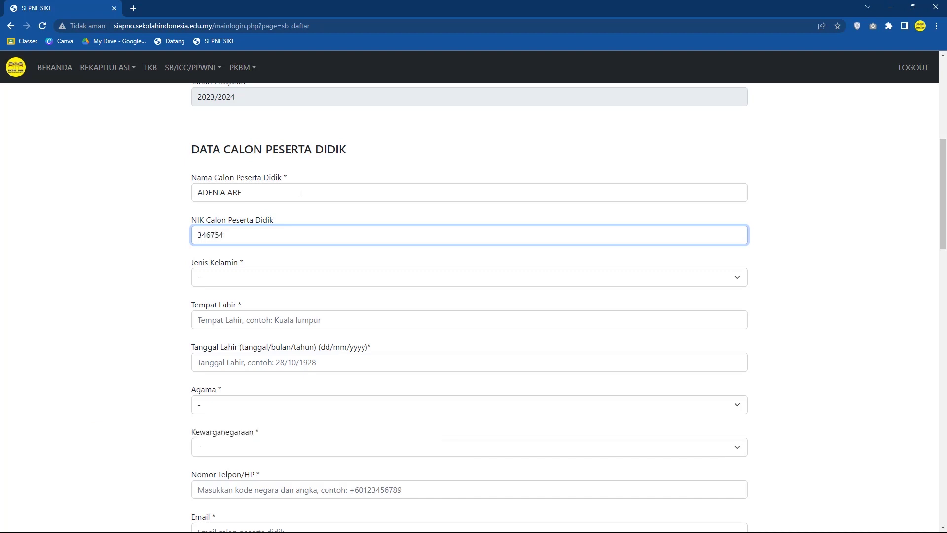
key(Tab)
key(space)
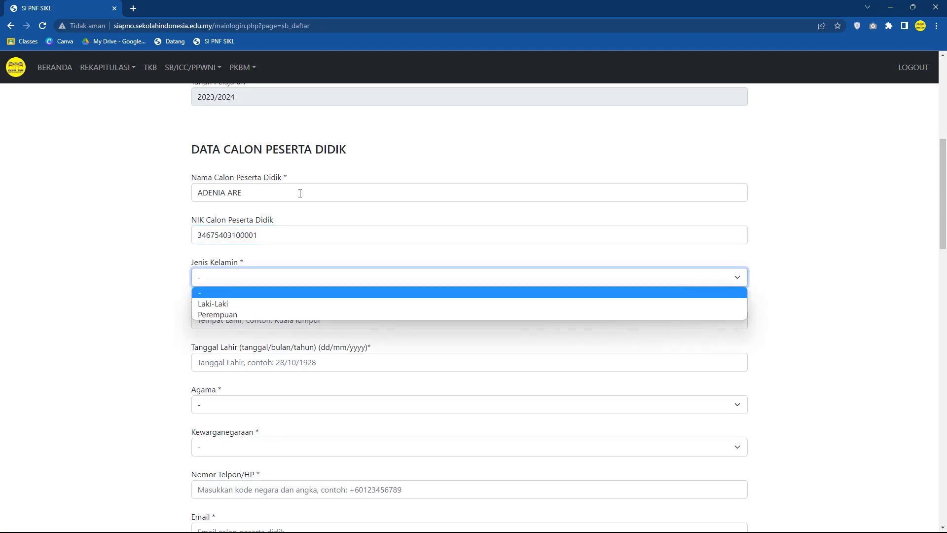
key(Down)
key(Down)
key(Return)
Step: Set the birthplace to SURABAYA and the birth date to 14/03/10
key(Tab)
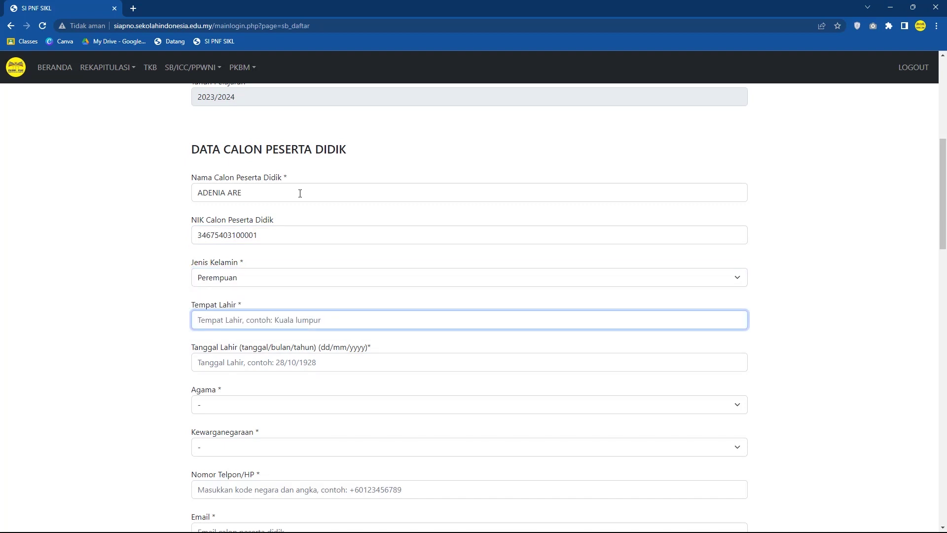
text(s)
key(BackSpace)
text(SURABAYA)
key(Tab)
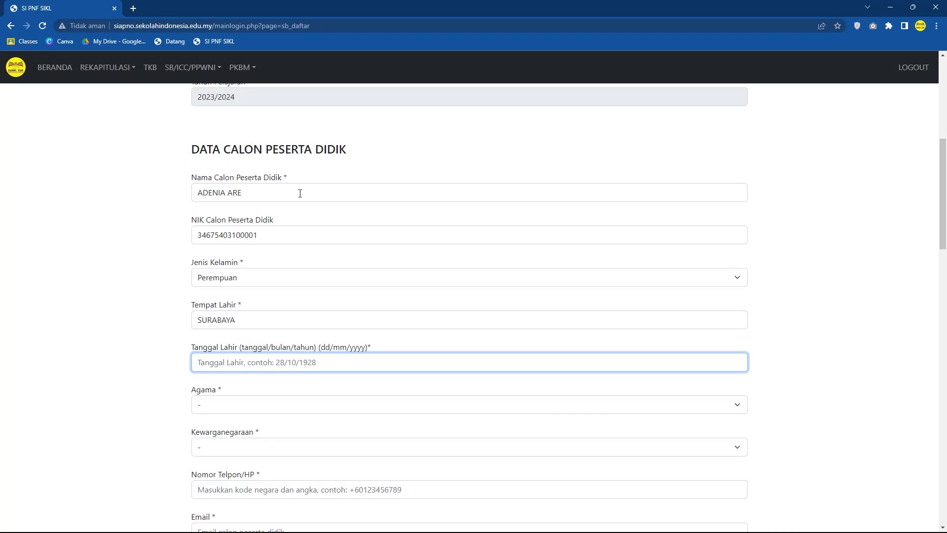
text(14/)
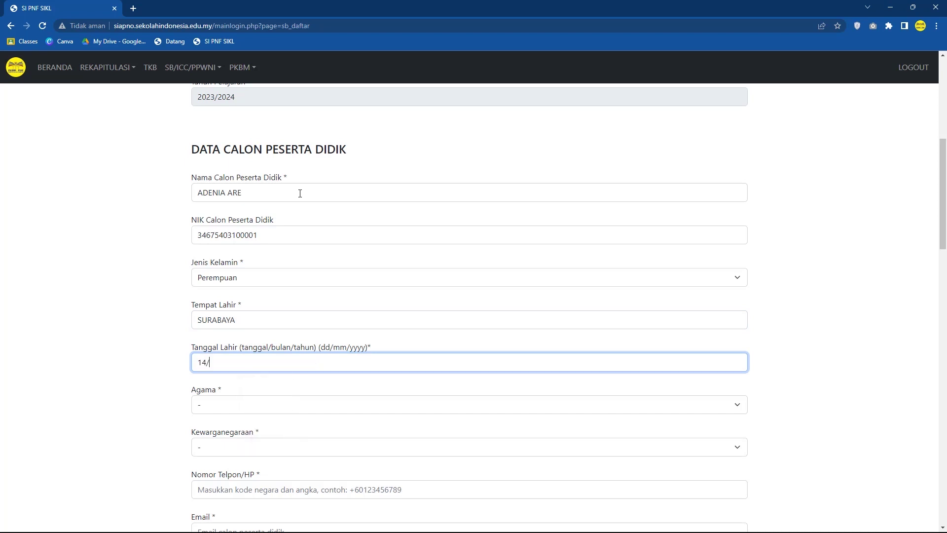
text(03/10)
Step: Choose Islam as religion and Indonesia as citizenship, then enter the student's phone number
key(Tab)
key(alt+Down)
key(Down)
key(Return)
key(Tab)
key(alt+Down)
key(Down)
key(Return)
key(Tab)
text(+)
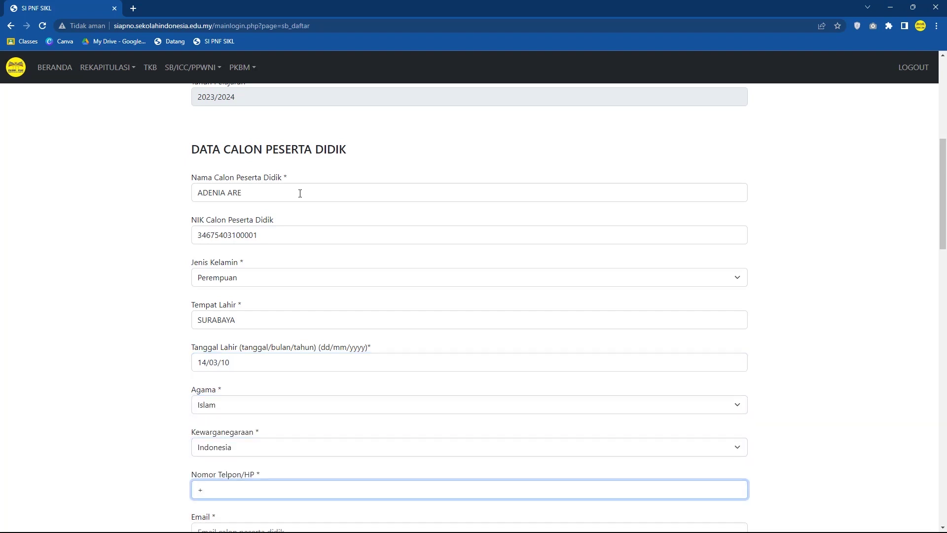
text(60123212)
key(Tab)
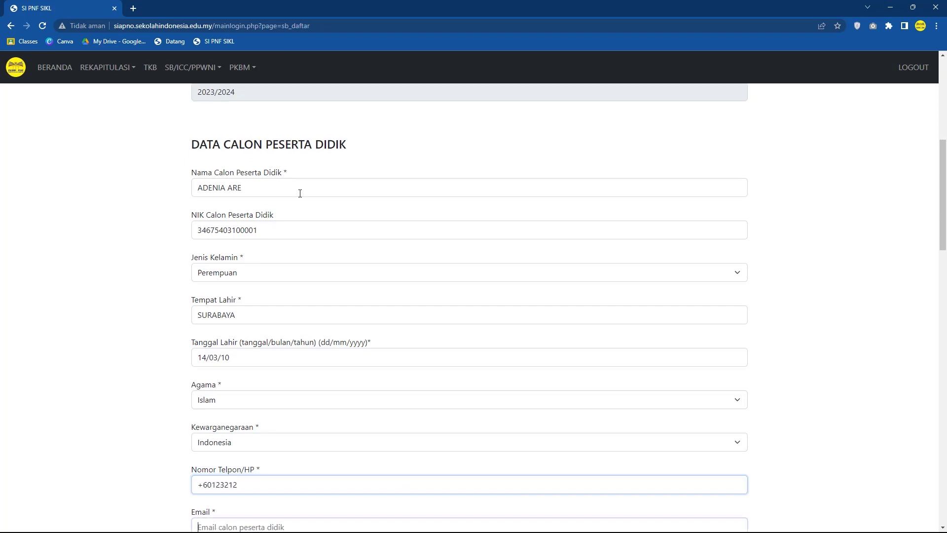
Step: Enter the student's e-mail, child order 3 and 4 siblings
scroll(300, 193, down, 3)
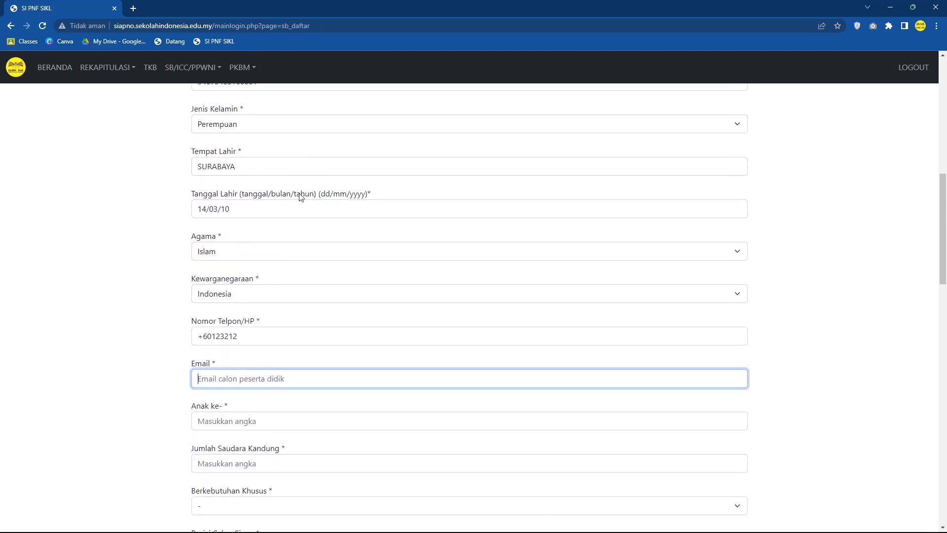
key(Tab)
text(3)
key(Tab)
text(4)
Step: Set special needs to TIDAK and the student's current location to di Malaysia
key(Tab)
key(alt+Down)
key(Down)
key(Return)
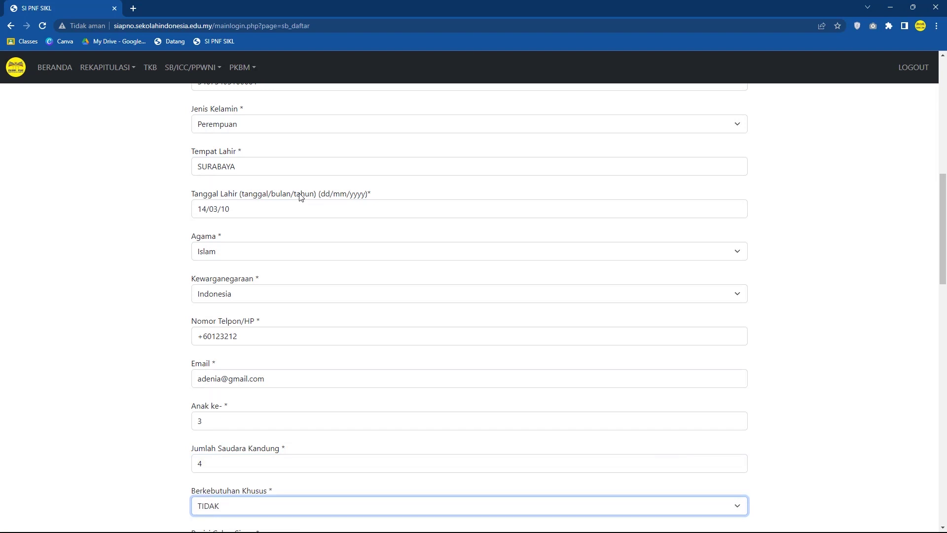
key(Tab)
key(alt+Down)
key(Down)
key(Return)
key(Tab)
Step: Enter the Indonesian street address, RT, RW and village
text(gANG)
key(BackSpace)
key(BackSpace)
key(BackSpace)
key(BackSpace)
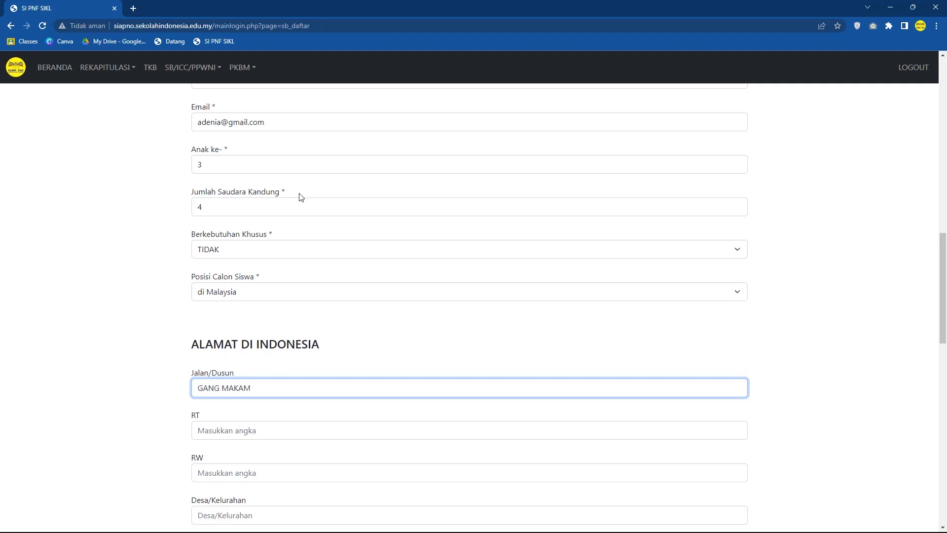
key(Tab)
text(2)
key(Tab)
text(4)
key(Tab)
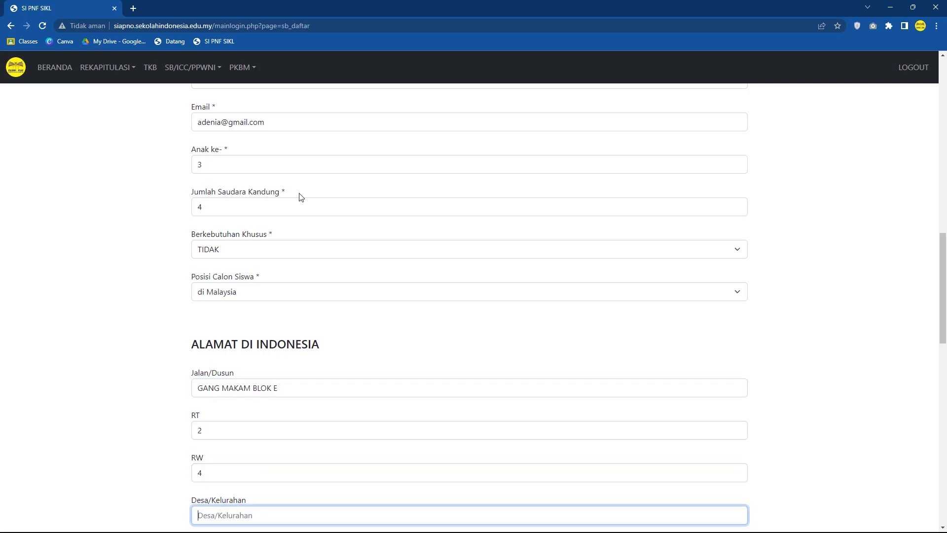
text(KEPUTIH)
Step: Fill in the district, city/regency and postal code, then type the Malaysian street address
key(Tab)
text(SUKOLILO)
key(Tab)
text(SURABAYA)
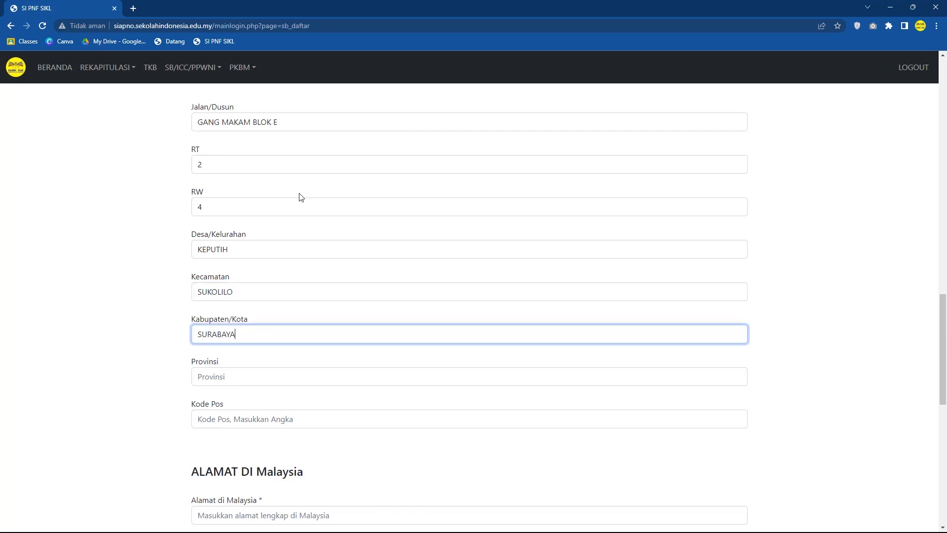
text(JA)
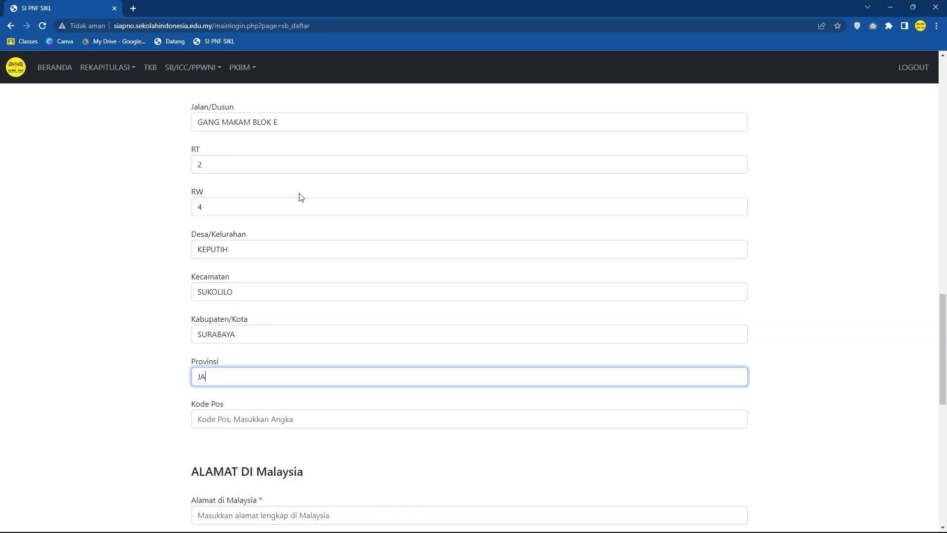
text(WA TIMUR)
key(Tab)
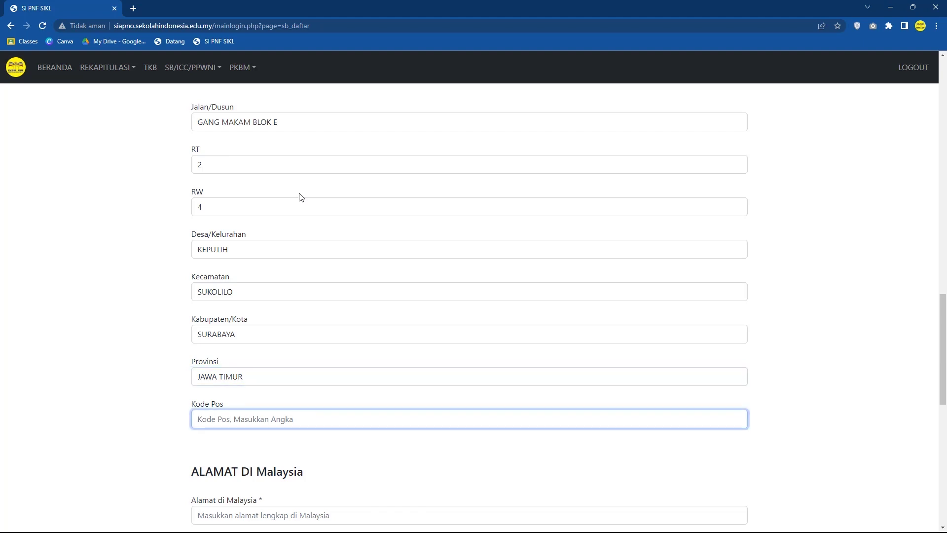
text(50112)
key(Tab)
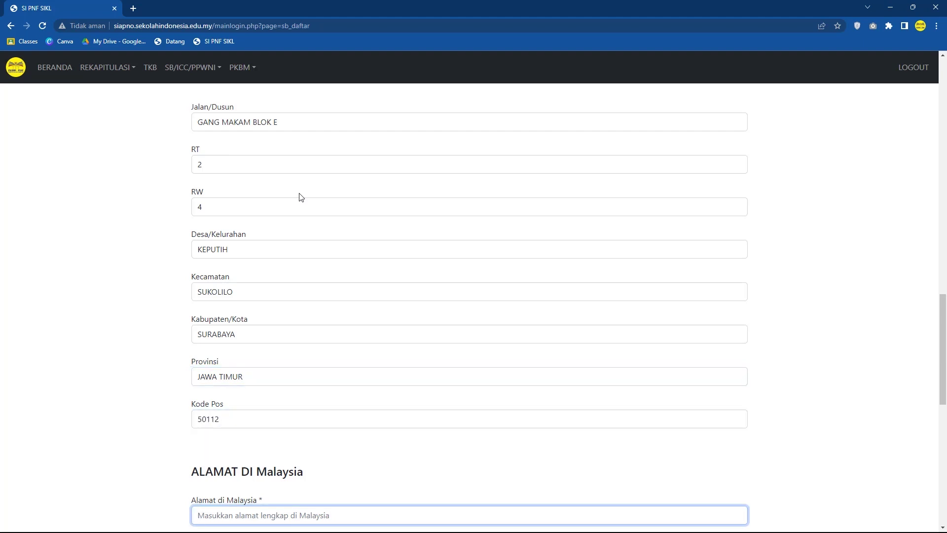
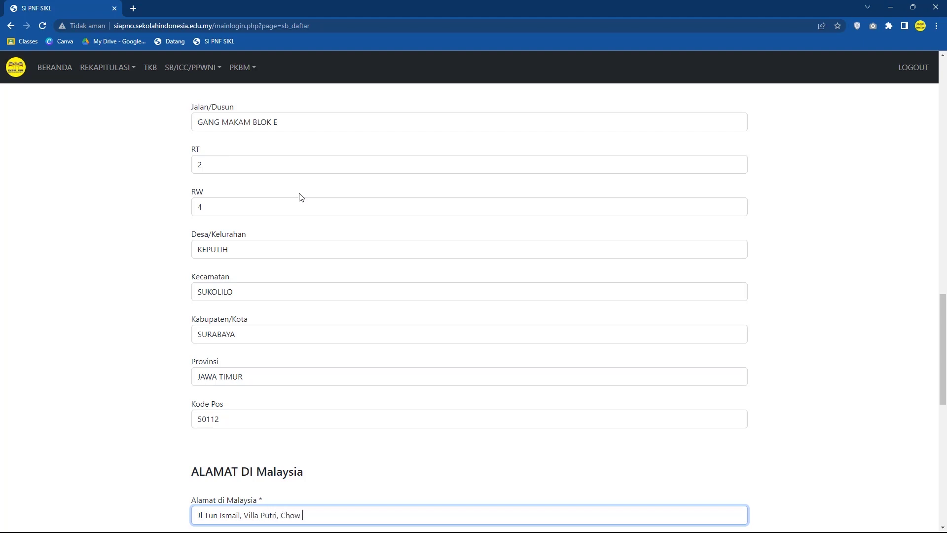
Step: Set residence type to dengan Orang Tua and transport mode to Jalan Kaki
key(Tab)
key(alt+Down)
key(Down)
key(Return)
key(Tab)
key(alt+Down)
key(Down)
key(Return)
key(Tab)
key(Return)
Step: Enter distance 2 km, travel time 30, height 154, weight 80, head circumference 30, and submit
text(2 k)
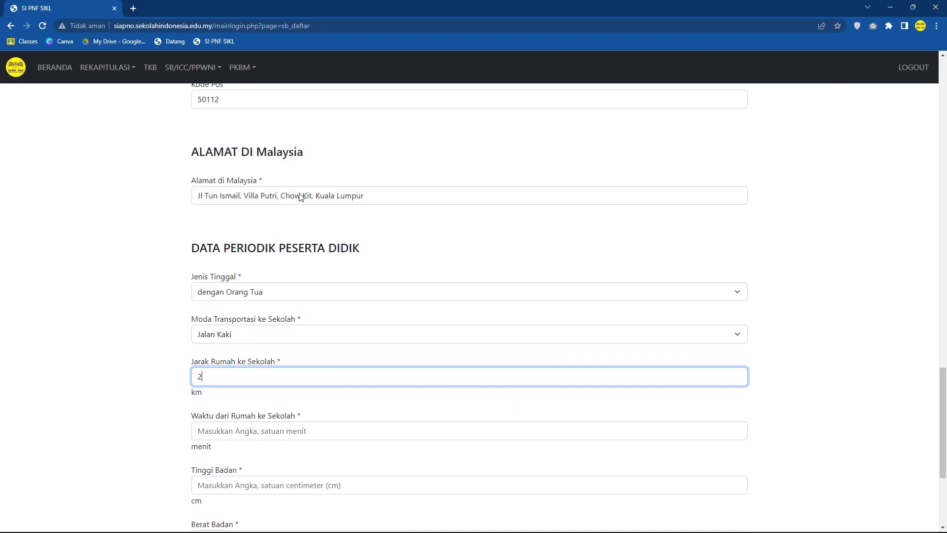
key(Tab)
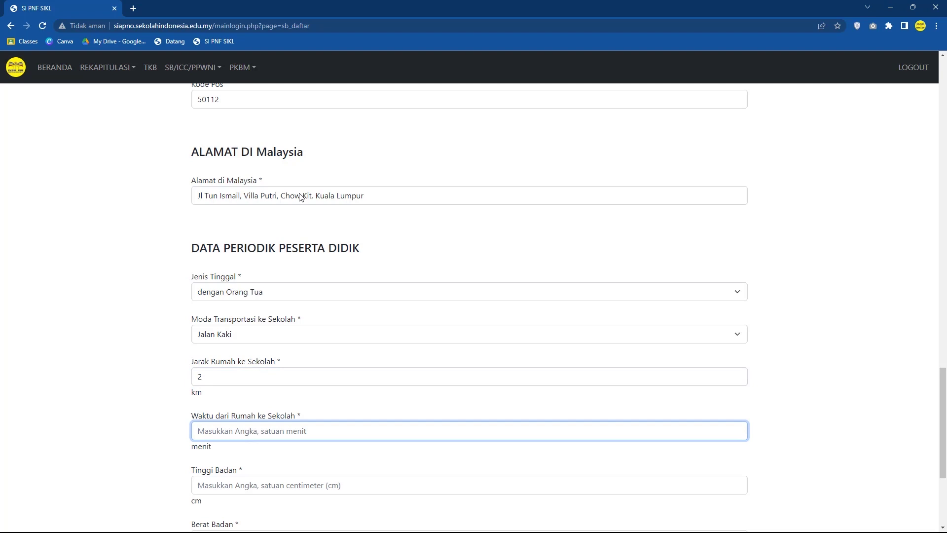
text(30)
key(Tab)
text(154)
key(Tab)
text(80)
key(Tab)
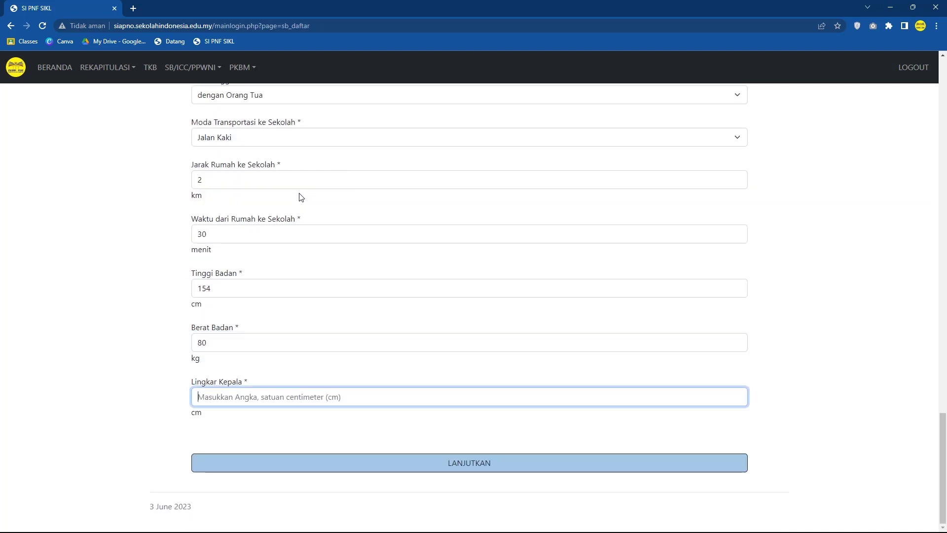
text(30)
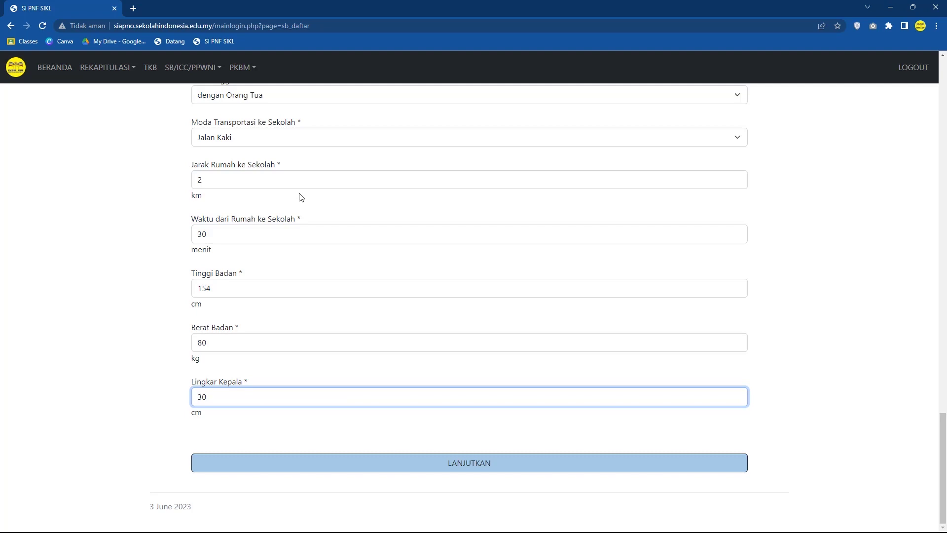
key(Tab)
key(Return)
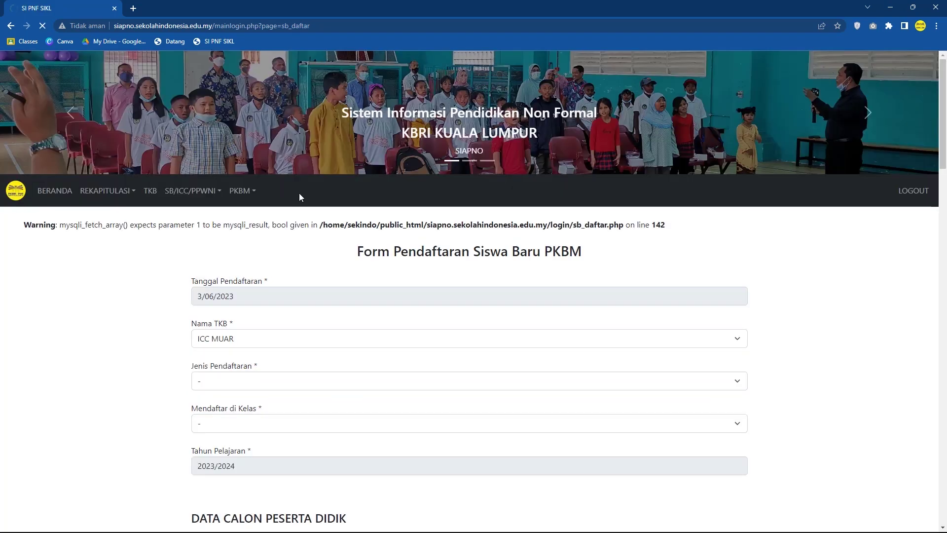
Step: Enter the father's full name, NIK and birth year 1990
click(294, 350)
text(demia)
key(BackSpace)
key(BackSpace)
key(BackSpace)
key(BackSpace)
key(BackSpace)
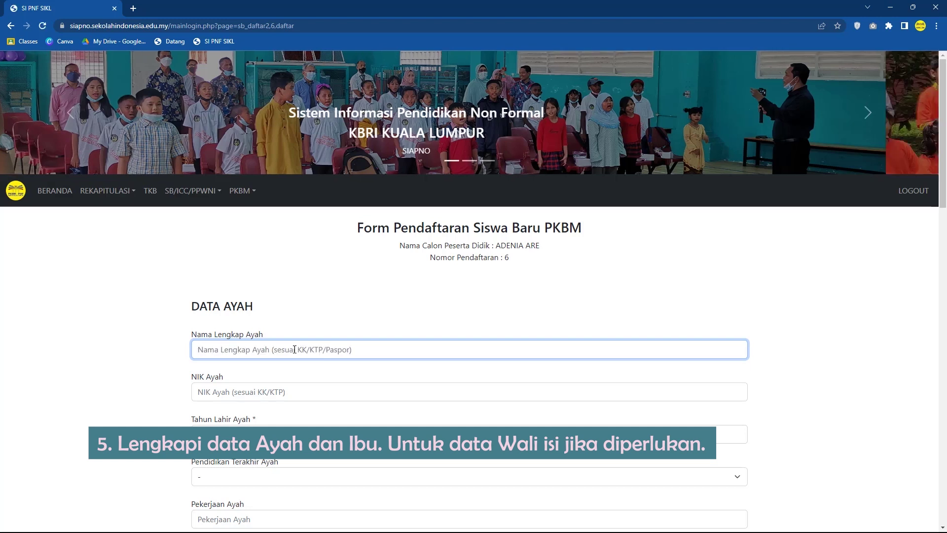
key(Tab)
click(295, 349)
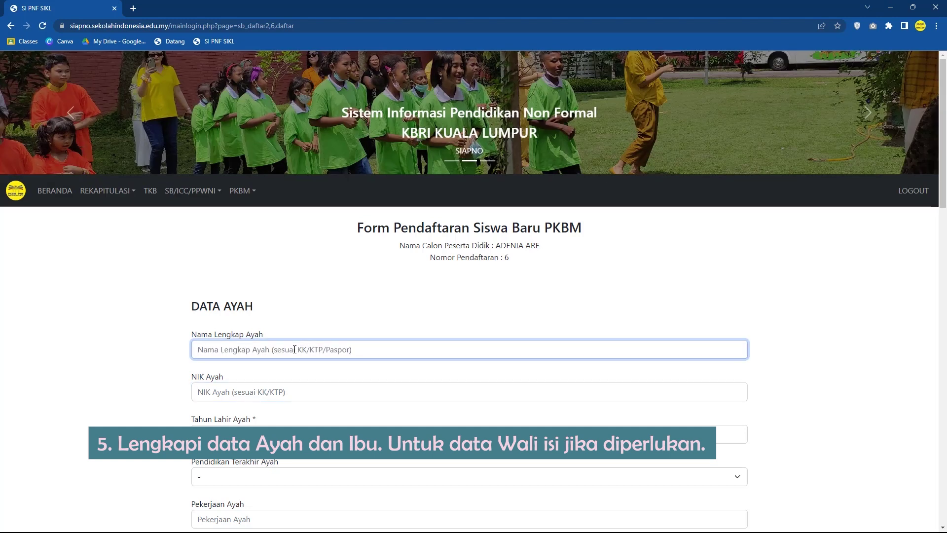
key(Tab)
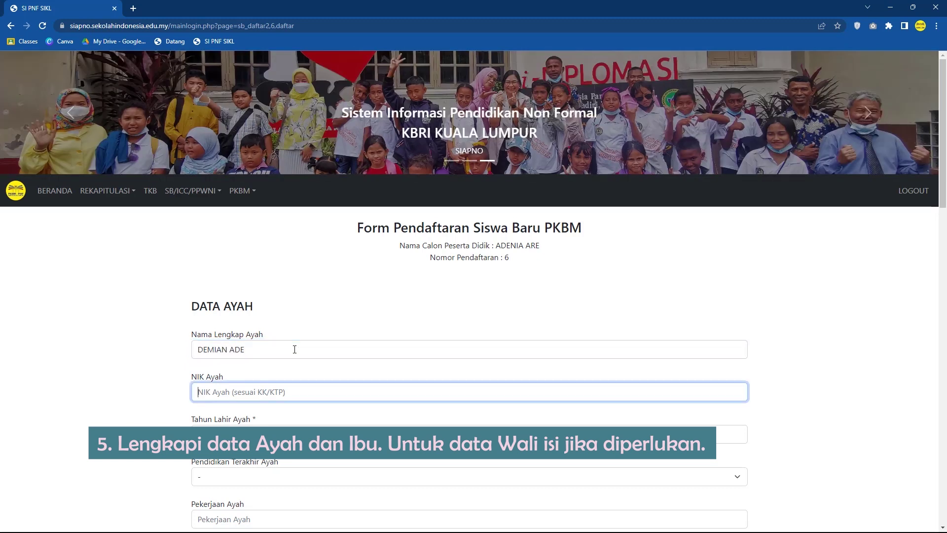
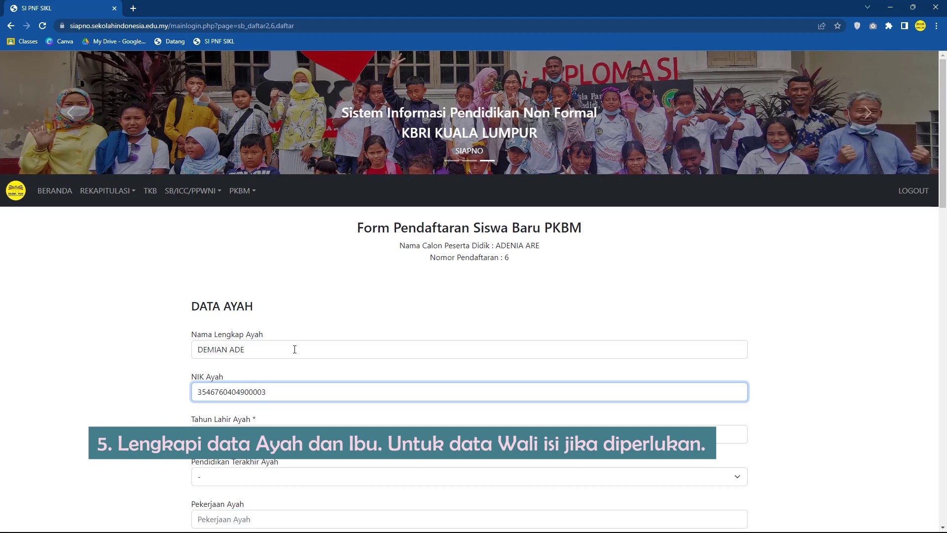
key(Tab)
text(1990)
Step: Set the father's education to D1/D2/D3, occupation TEKNISI and income 10000000
key(Tab)
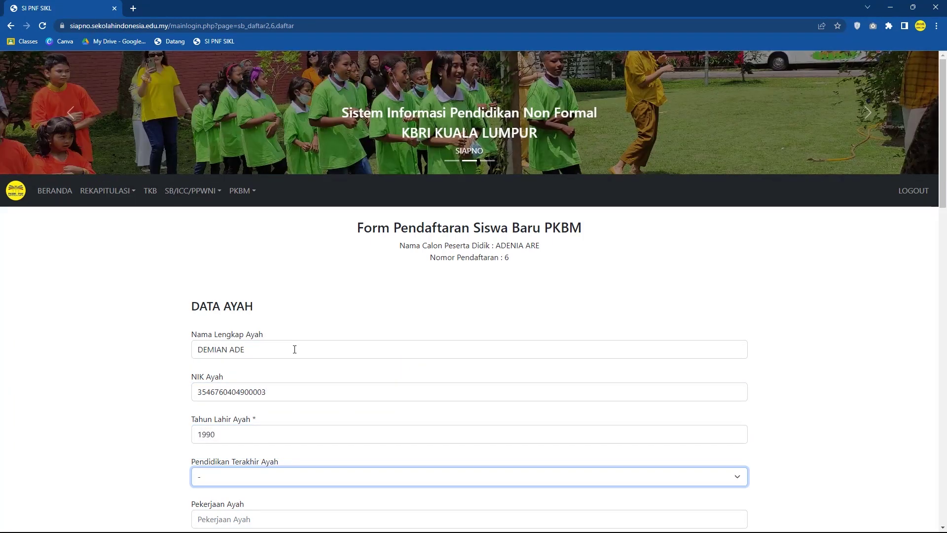
key(space)
key(Down)
key(Down)
key(Down)
key(Down)
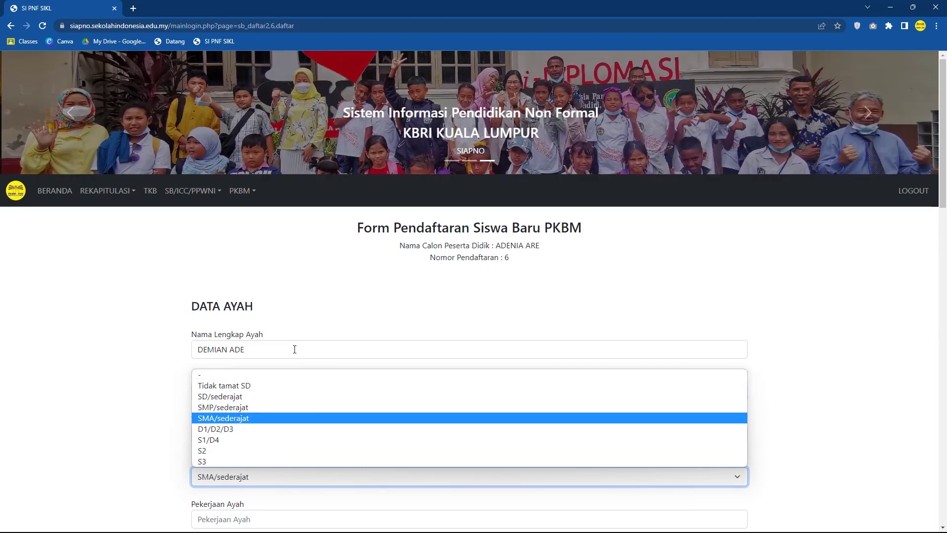
key(Down)
key(Return)
key(Tab)
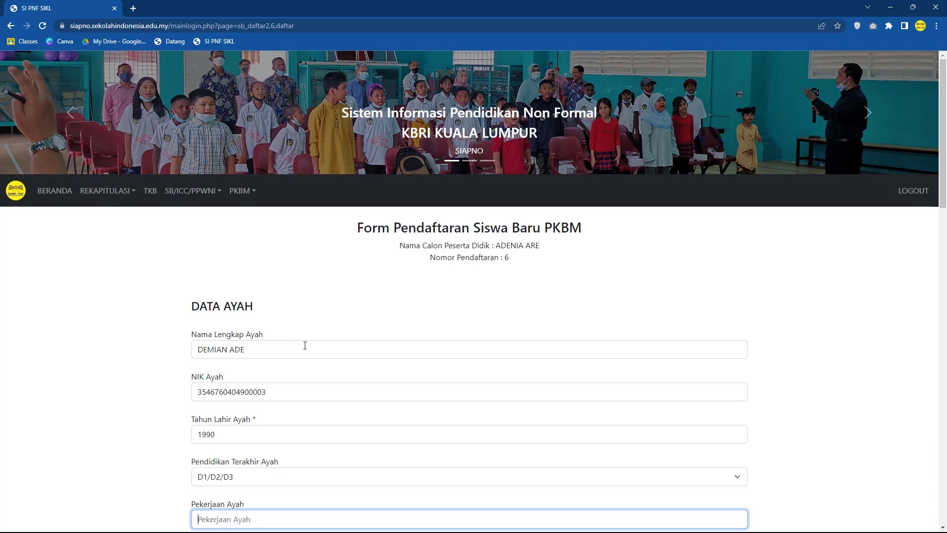
text(TEKNISI)
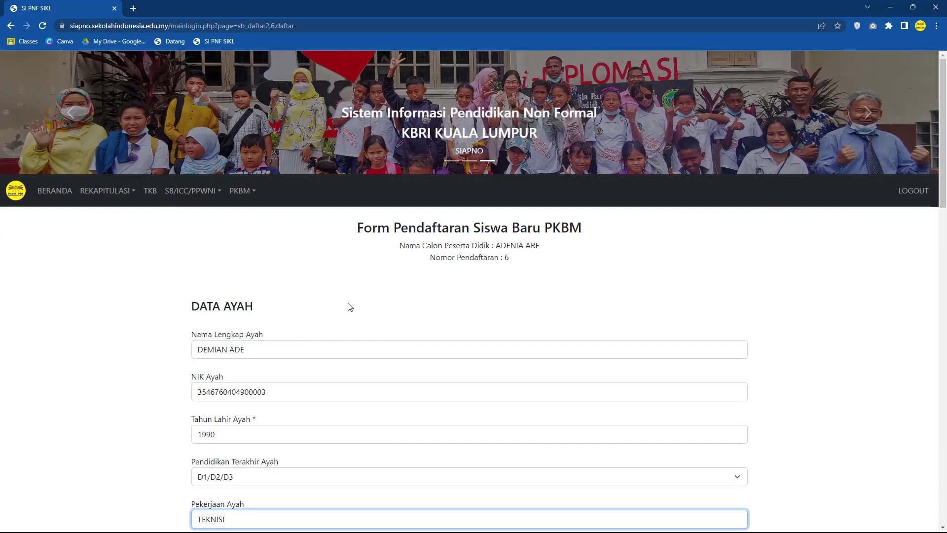
key(Tab)
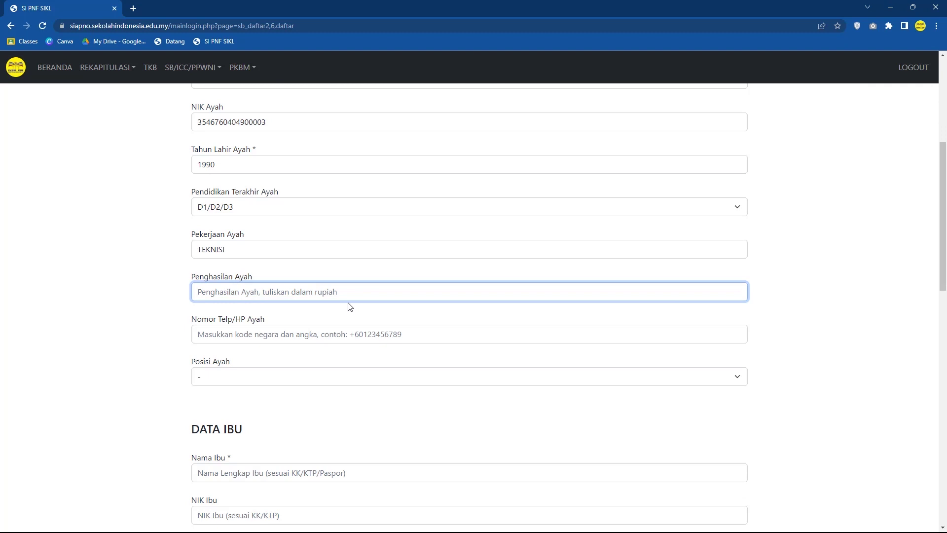
text(10)
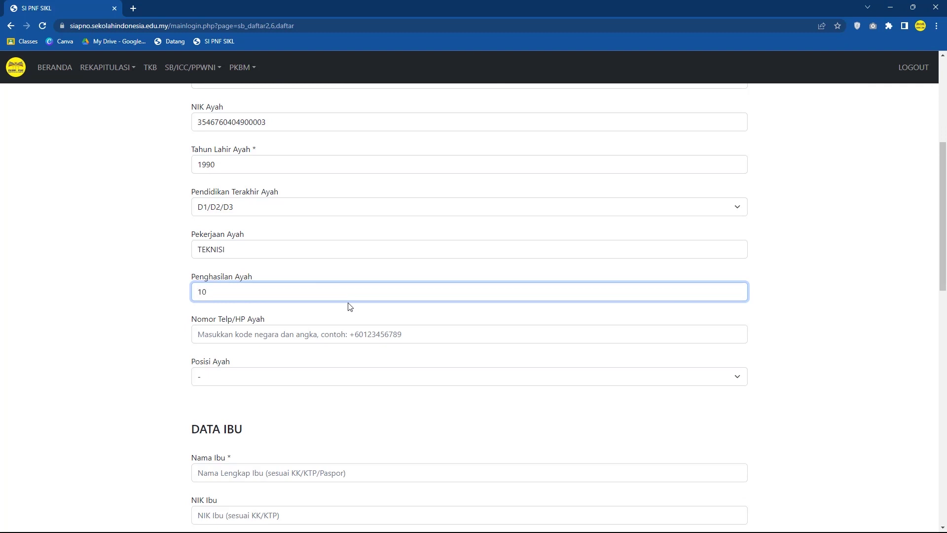
text(000000)
Step: Enter the father's phone number and set his position to di Malaysia
key(Tab)
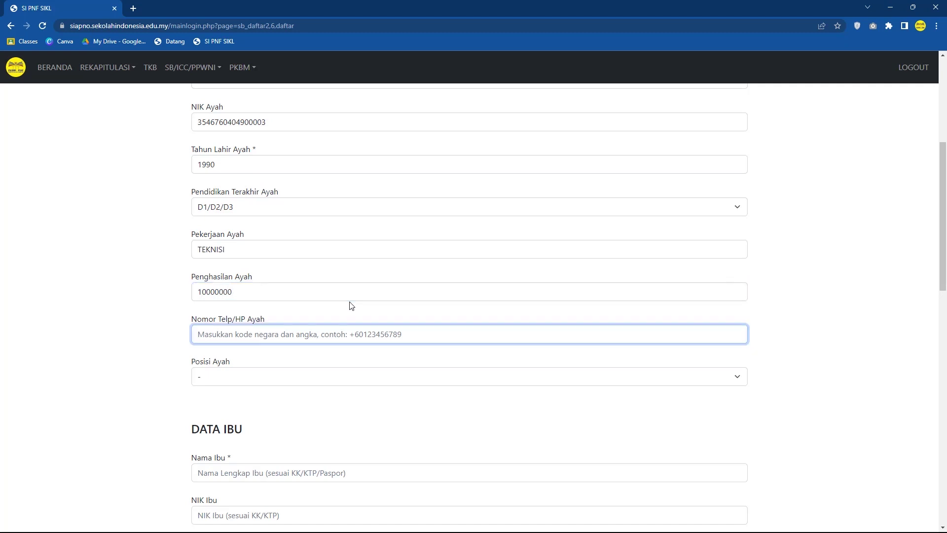
text(+601010101)
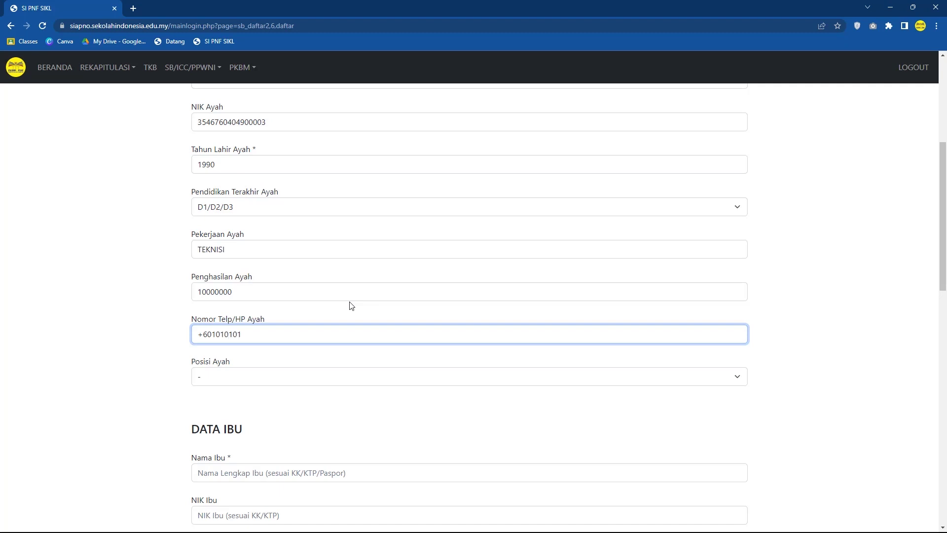
key(Tab)
key(alt+Down)
key(Down)
key(Return)
key(Tab)
Step: Enter the mother's name, NIK and birth year 1992
text(MARINA)
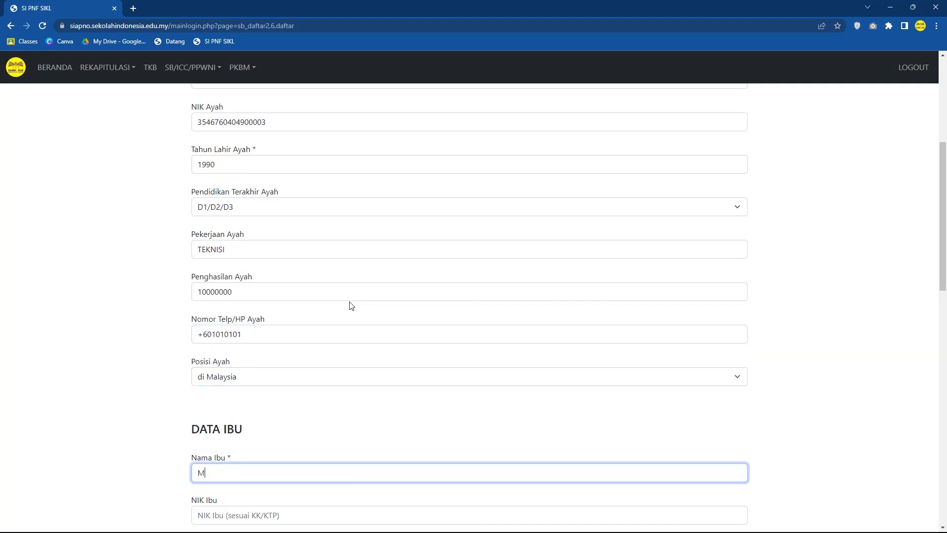
key(Tab)
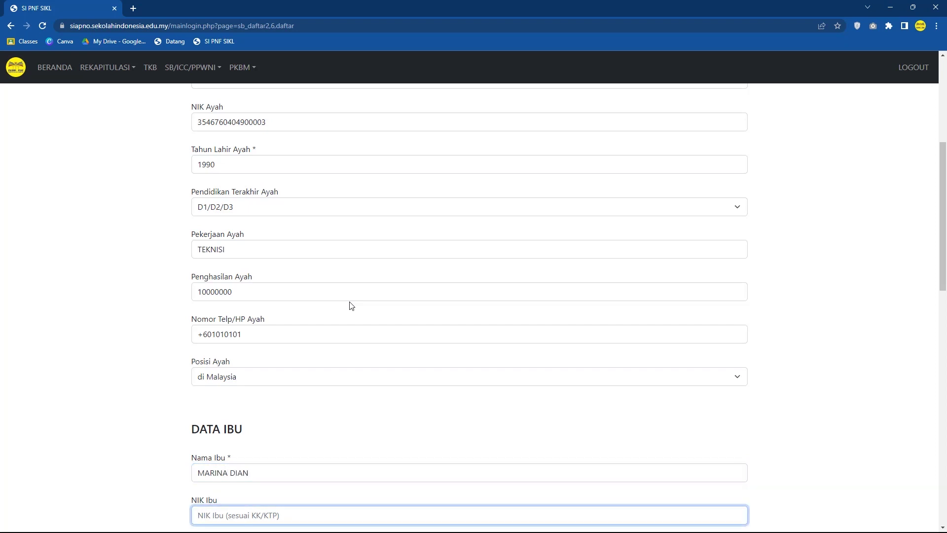
text(35)
key(Tab)
text(199)
Step: Set the mother's education to S1/D4, occupation ADMIN and income 12000000
key(Tab)
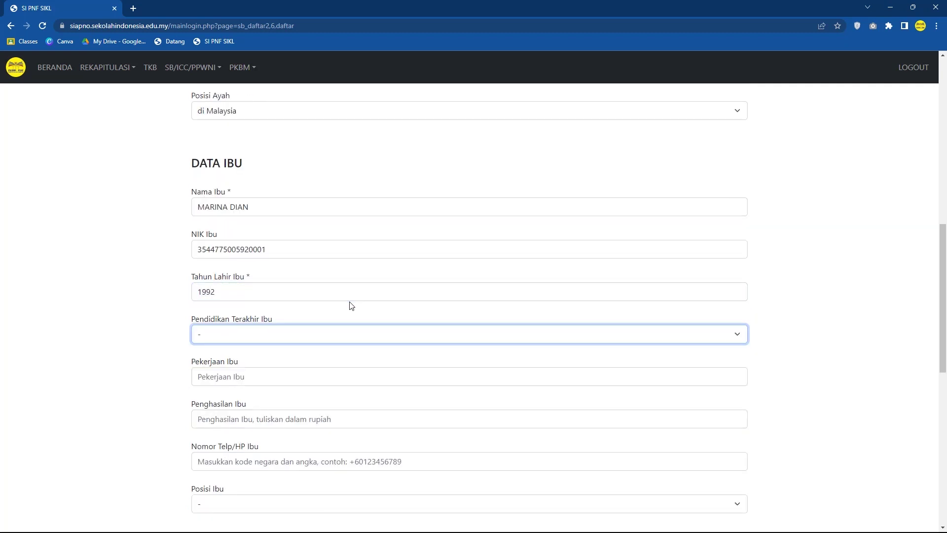
key(alt+Down)
key(Down)
key(Down)
key(Down)
key(Down)
key(Down)
key(Down)
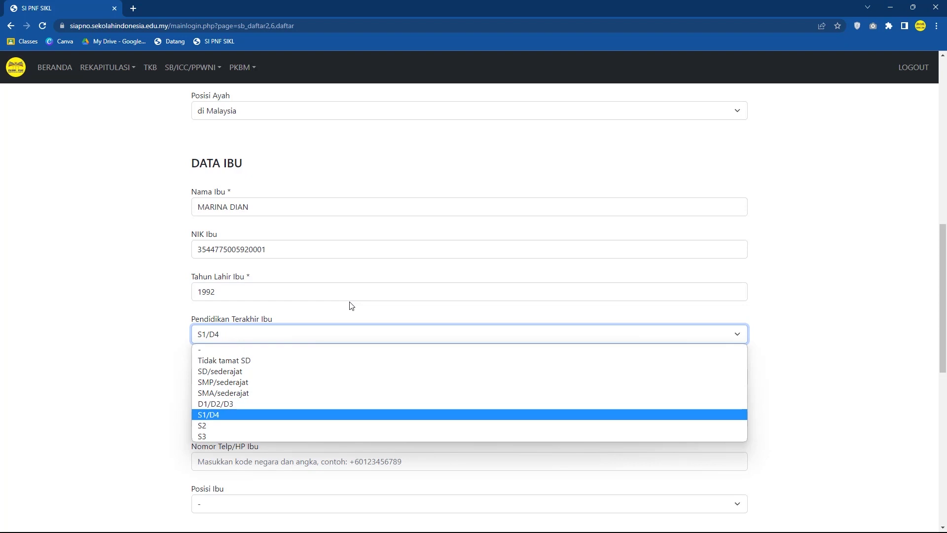
key(Return)
key(Tab)
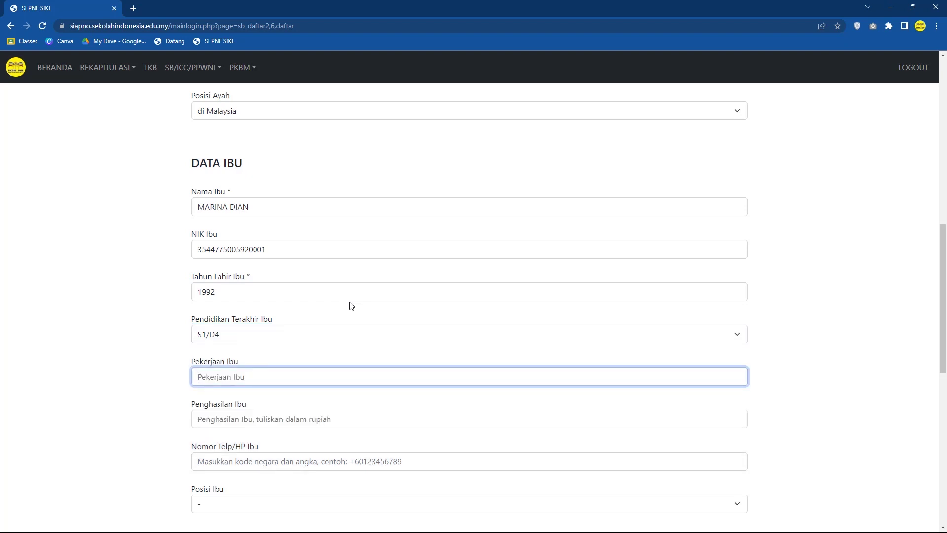
text(ADMIN)
key(Tab)
text(12)
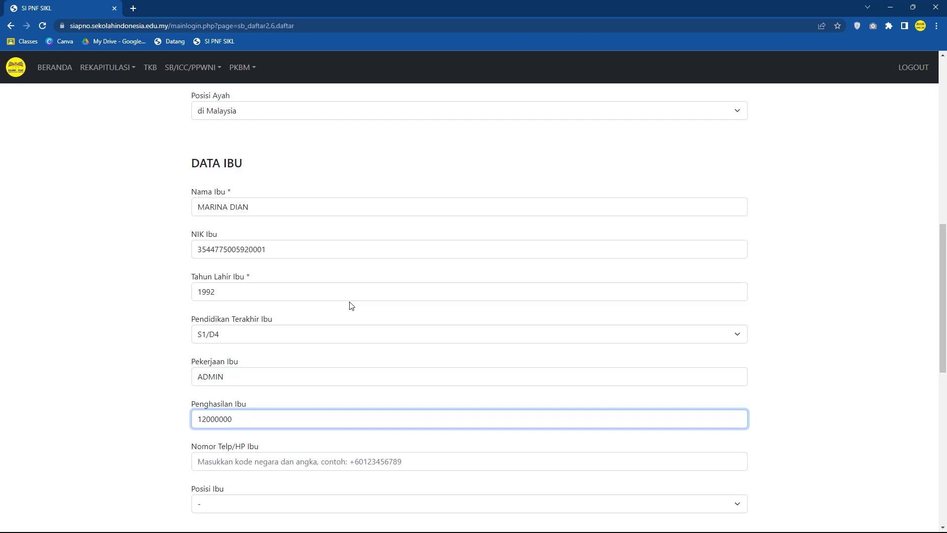
Step: Enter the mother's phone, set her position to di Malaysia, skip guardian fields and submit
key(Tab)
text(+)
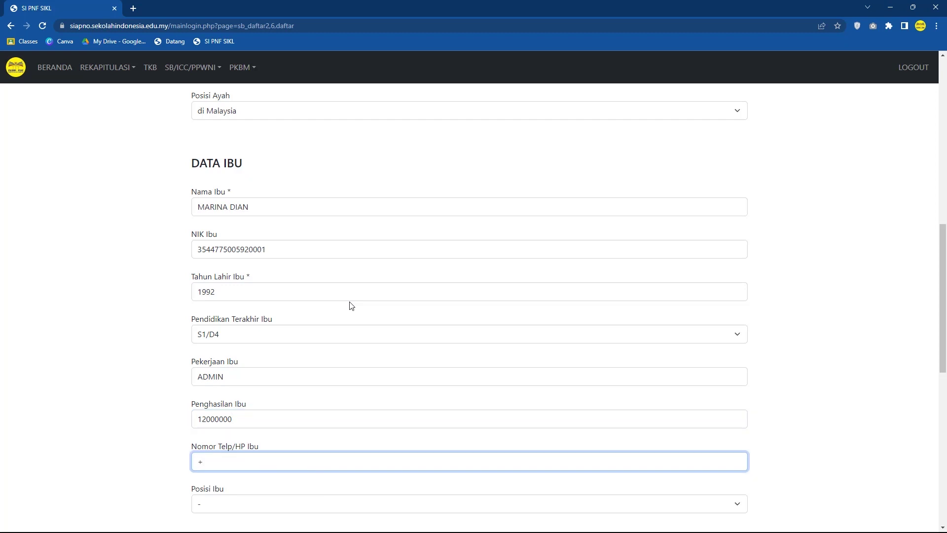
key(Tab)
key(space)
key(Down)
key(Return)
key(Tab)
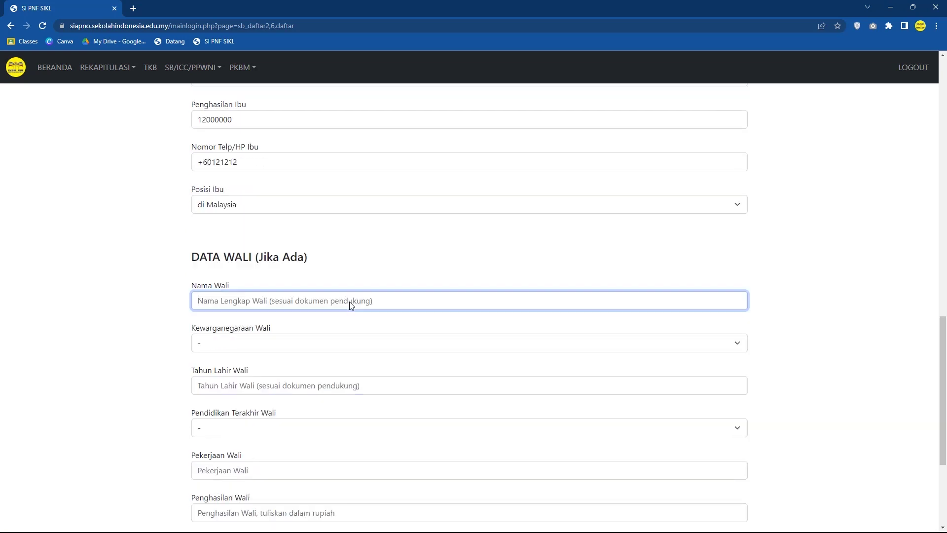
key(Tab)
key(Tab)
key(Tab)
key(Tab)
key(Tab)
key(Tab)
key(Tab)
key(Tab)
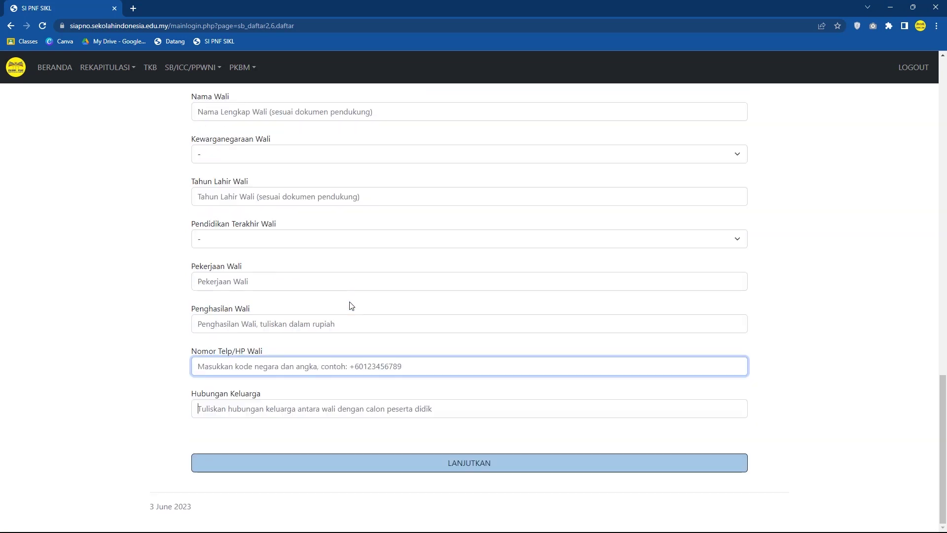
key(Return)
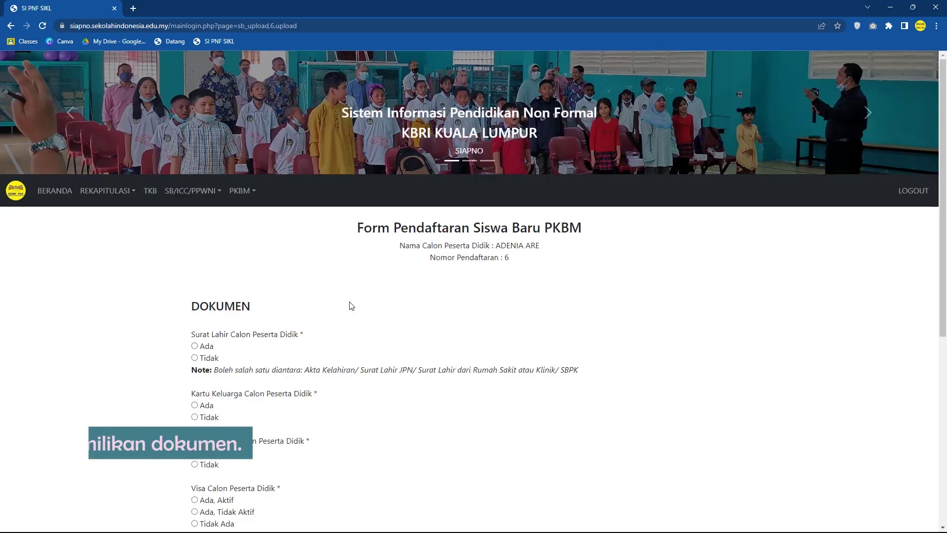
Step: Mark the family card and student's and parents' passports 'Ada', all visas 'Ada, Aktif', and continue
scroll(351, 306, down, 2)
scroll(353, 295, down, 2)
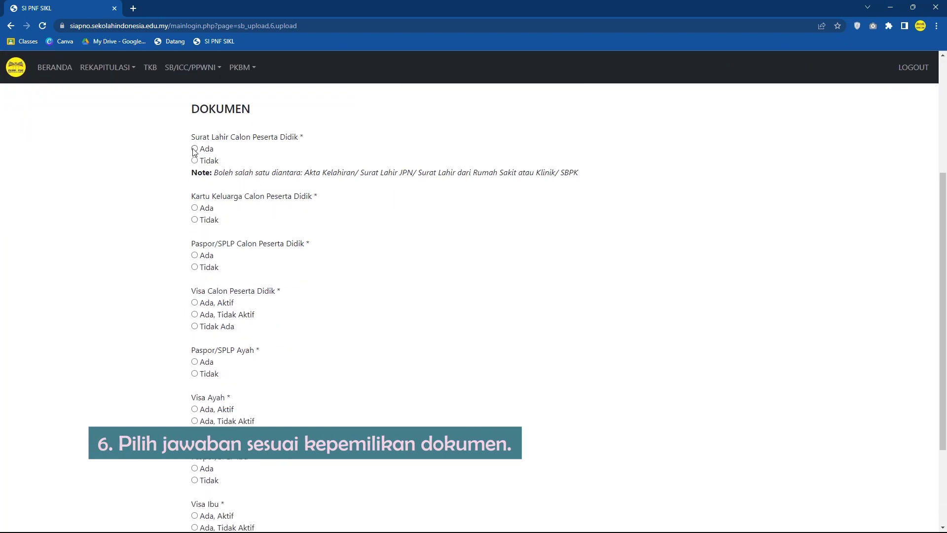
click(197, 208)
click(194, 255)
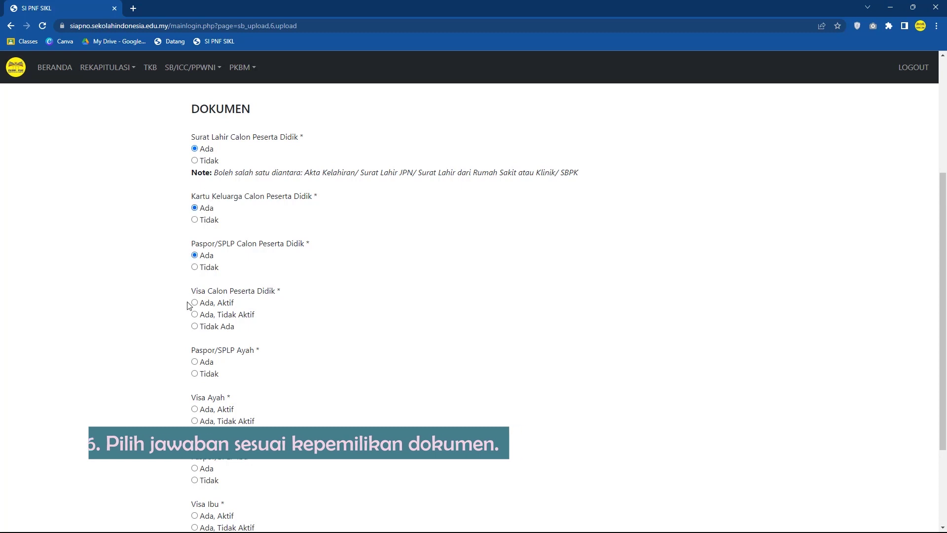
click(194, 302)
scroll(194, 296, down, 2)
click(195, 262)
click(195, 311)
click(195, 370)
click(194, 417)
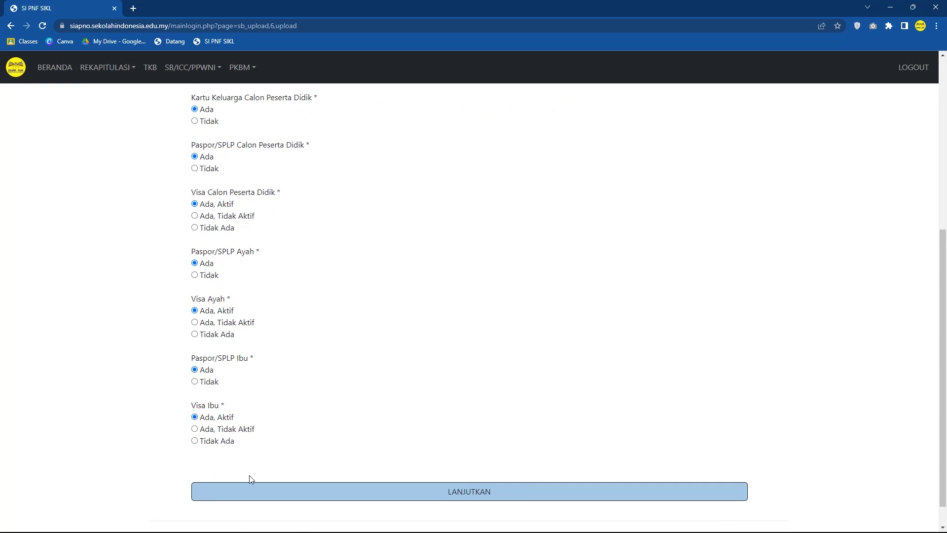
click(267, 492)
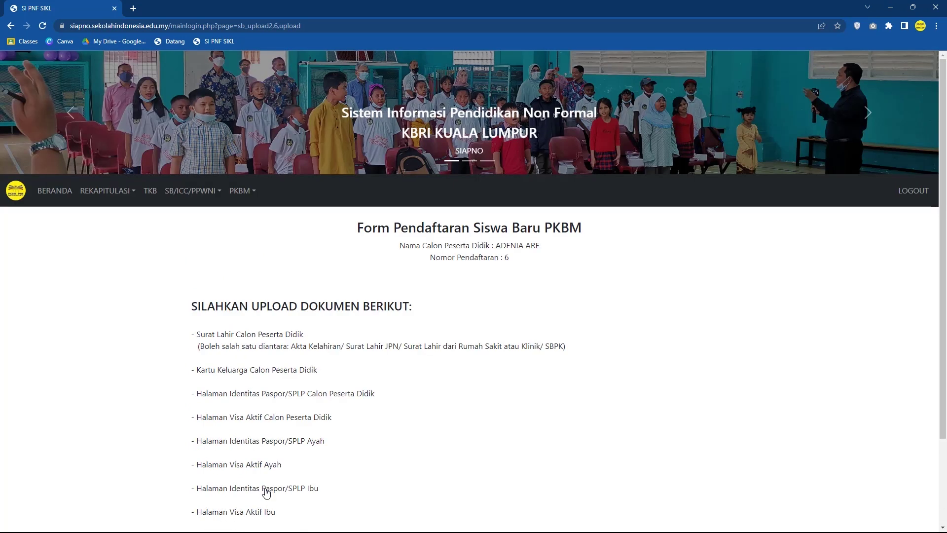
Step: Use UPLOAD FILE to open the student's PAKET A Google Drive folder in a new tab
scroll(268, 462, down, 2)
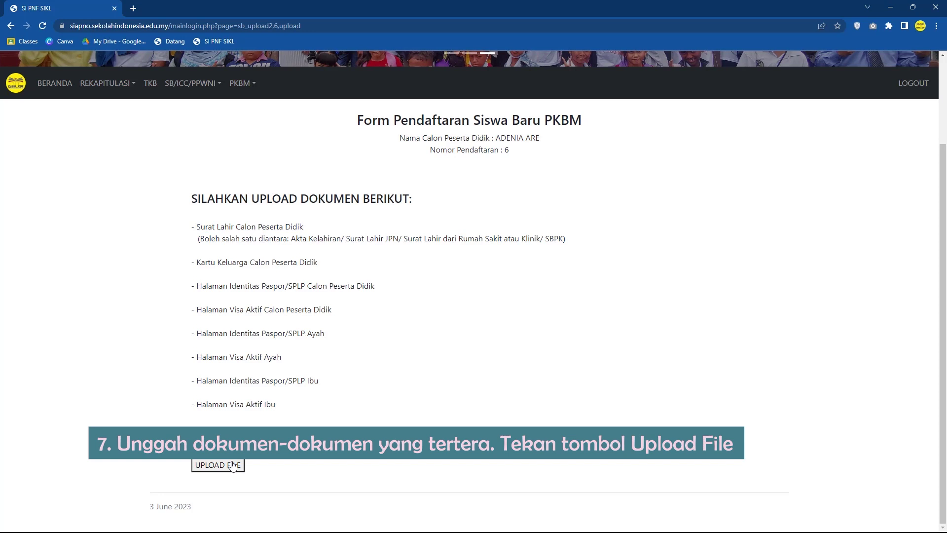
click(233, 465)
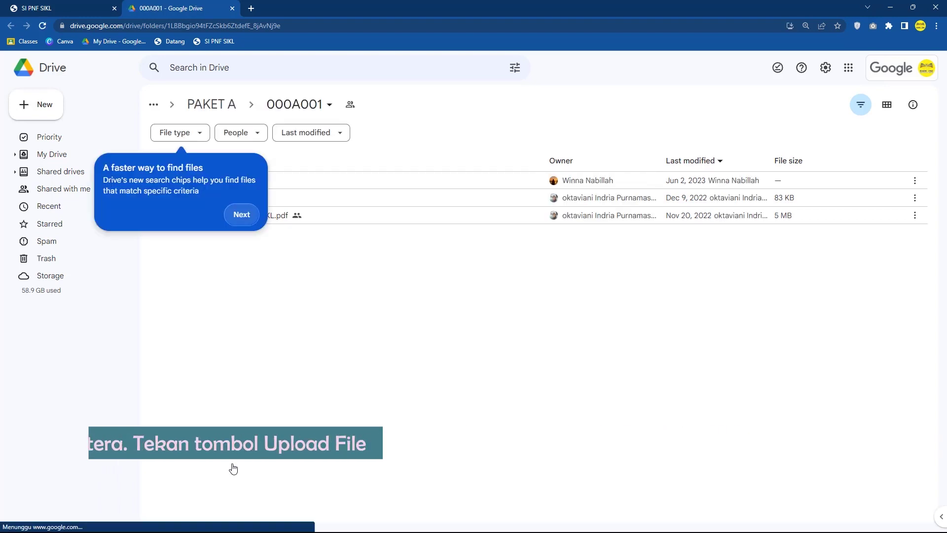
Step: Dismiss the Google Drive tip pop-ups, including the search chips tip
click(241, 214)
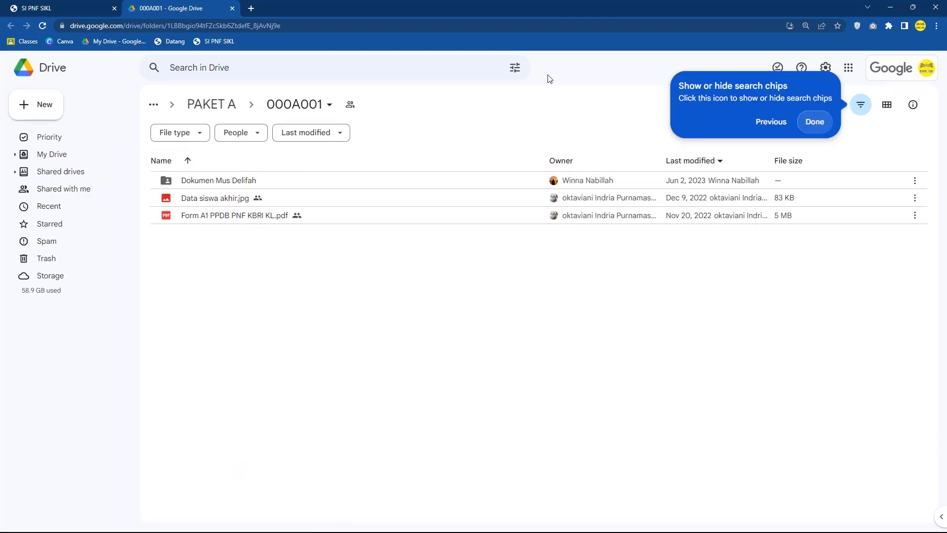
click(807, 128)
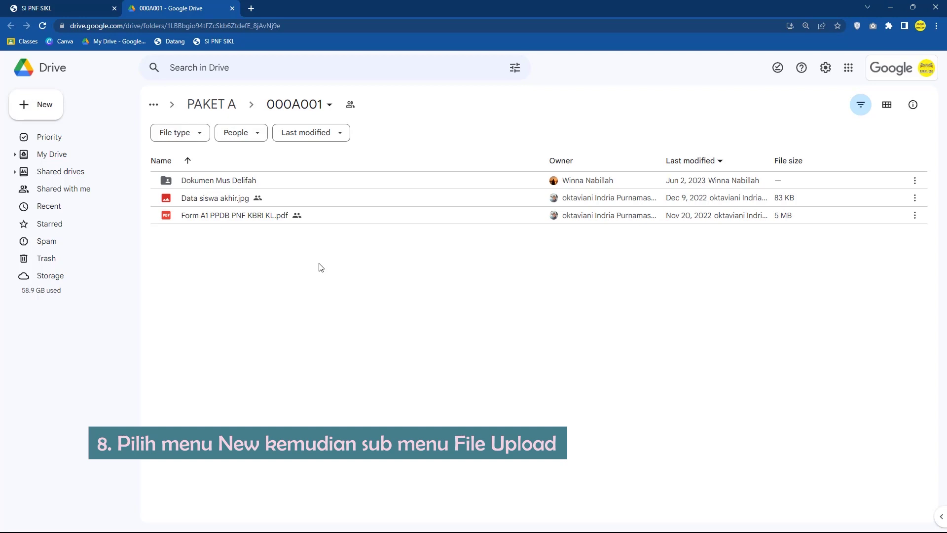
click(52, 109)
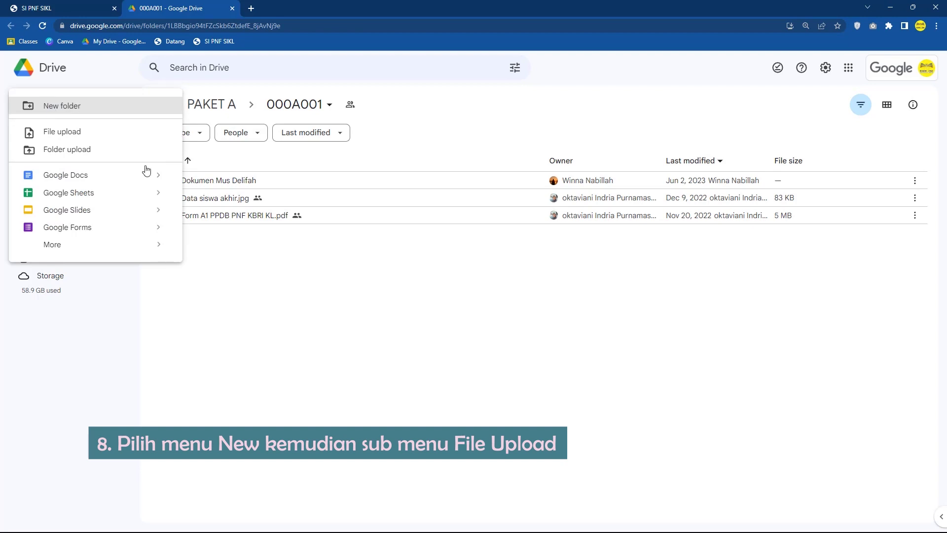
click(249, 287)
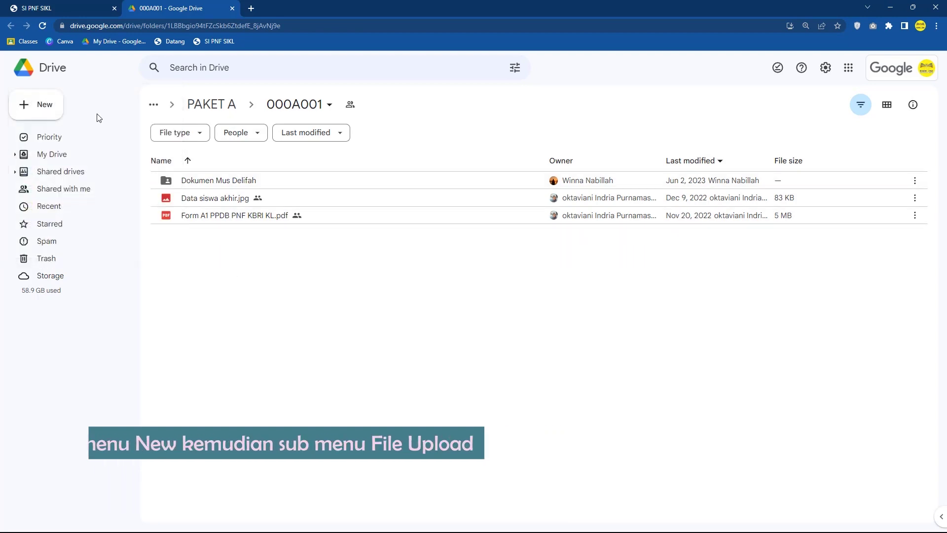
Step: Upload APEL.docx from Documents into the 000A001 folder, then close the Drive tab
click(59, 109)
click(77, 134)
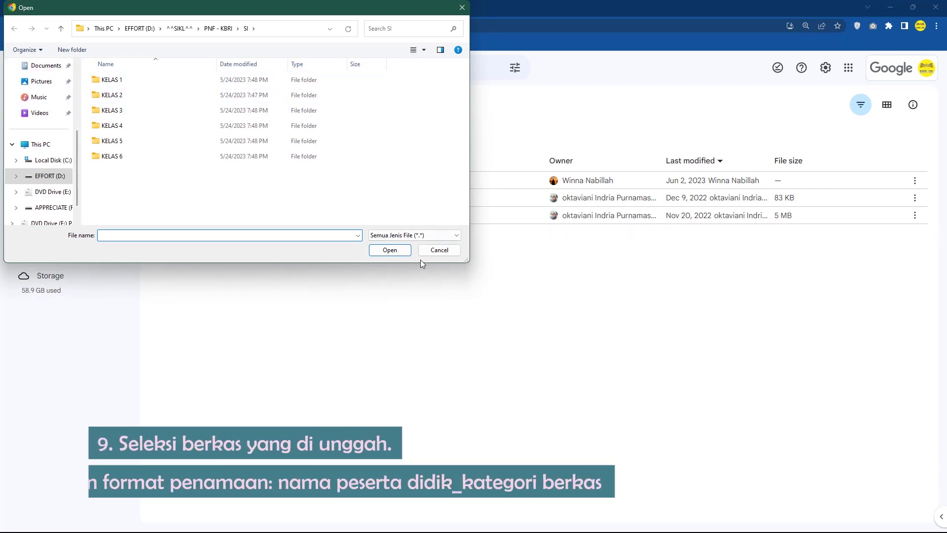
click(50, 69)
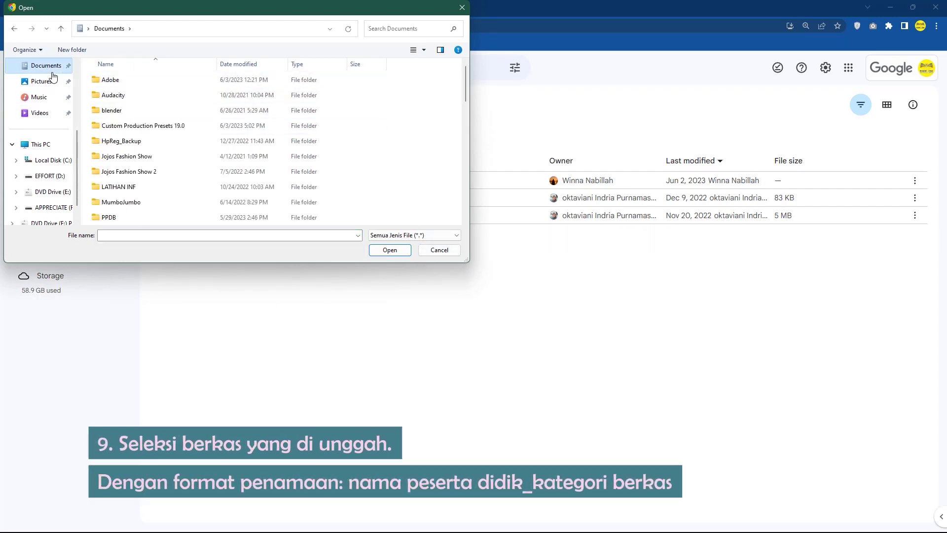
scroll(154, 204, down, 3)
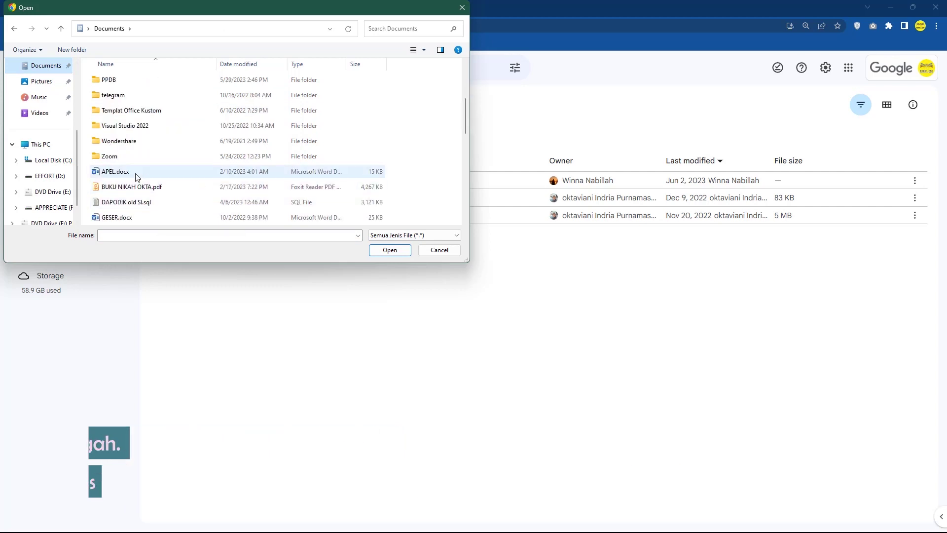
click(136, 172)
click(390, 250)
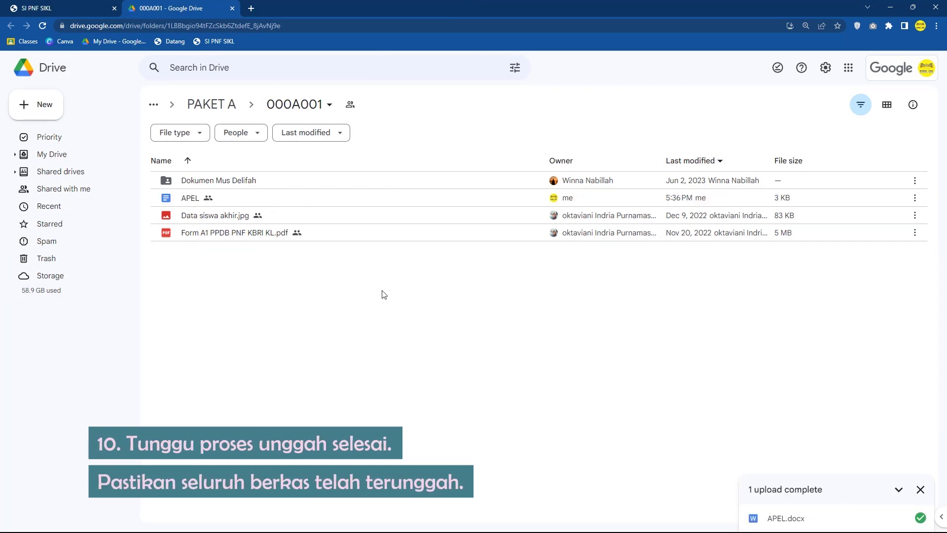
click(231, 8)
Step: Confirm the new student is listed under SB/ICC/PPWNI > PENDAFTAR SB, then log out of SIAPNO
scroll(473, 400, down, 3)
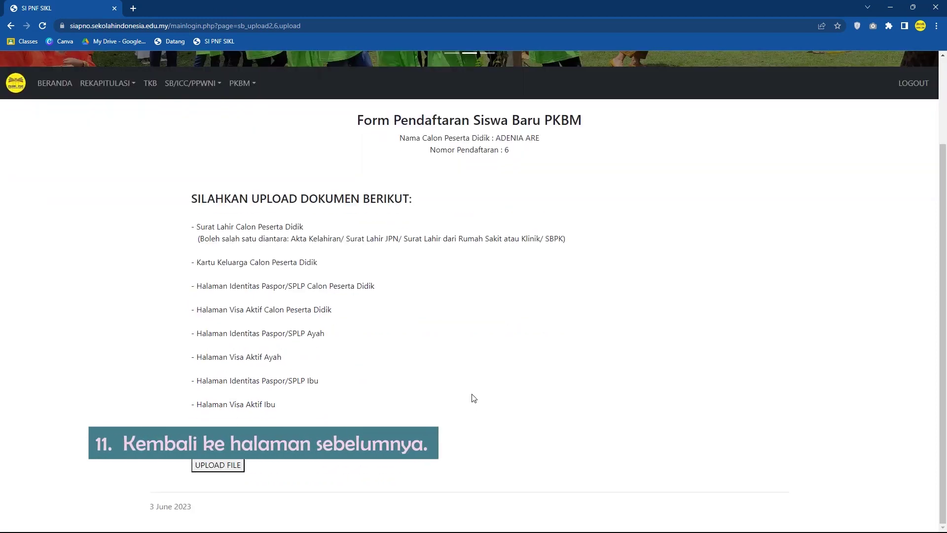
click(188, 85)
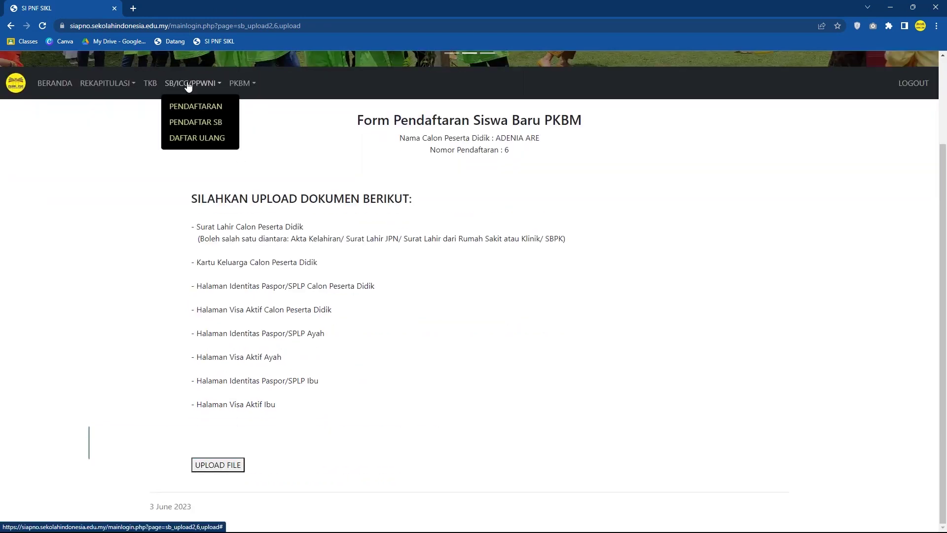
click(197, 125)
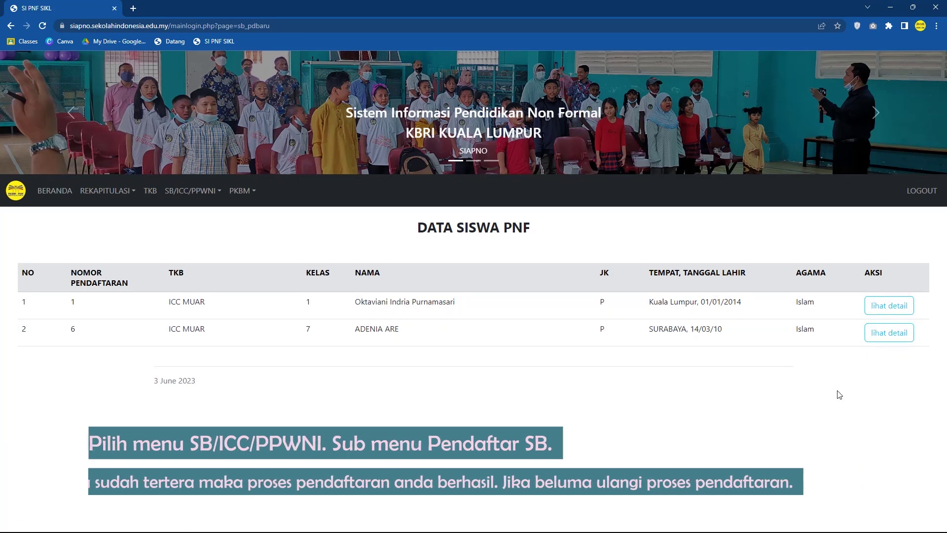
click(923, 194)
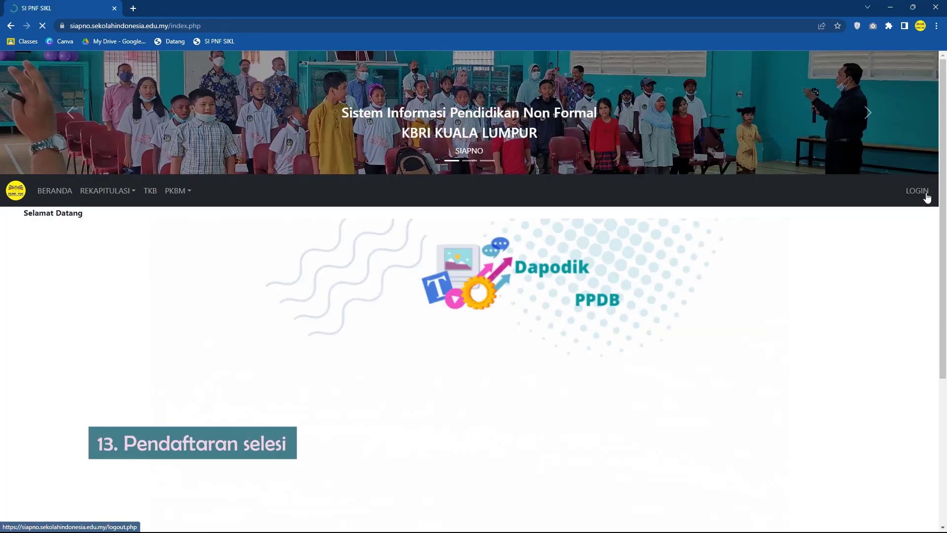